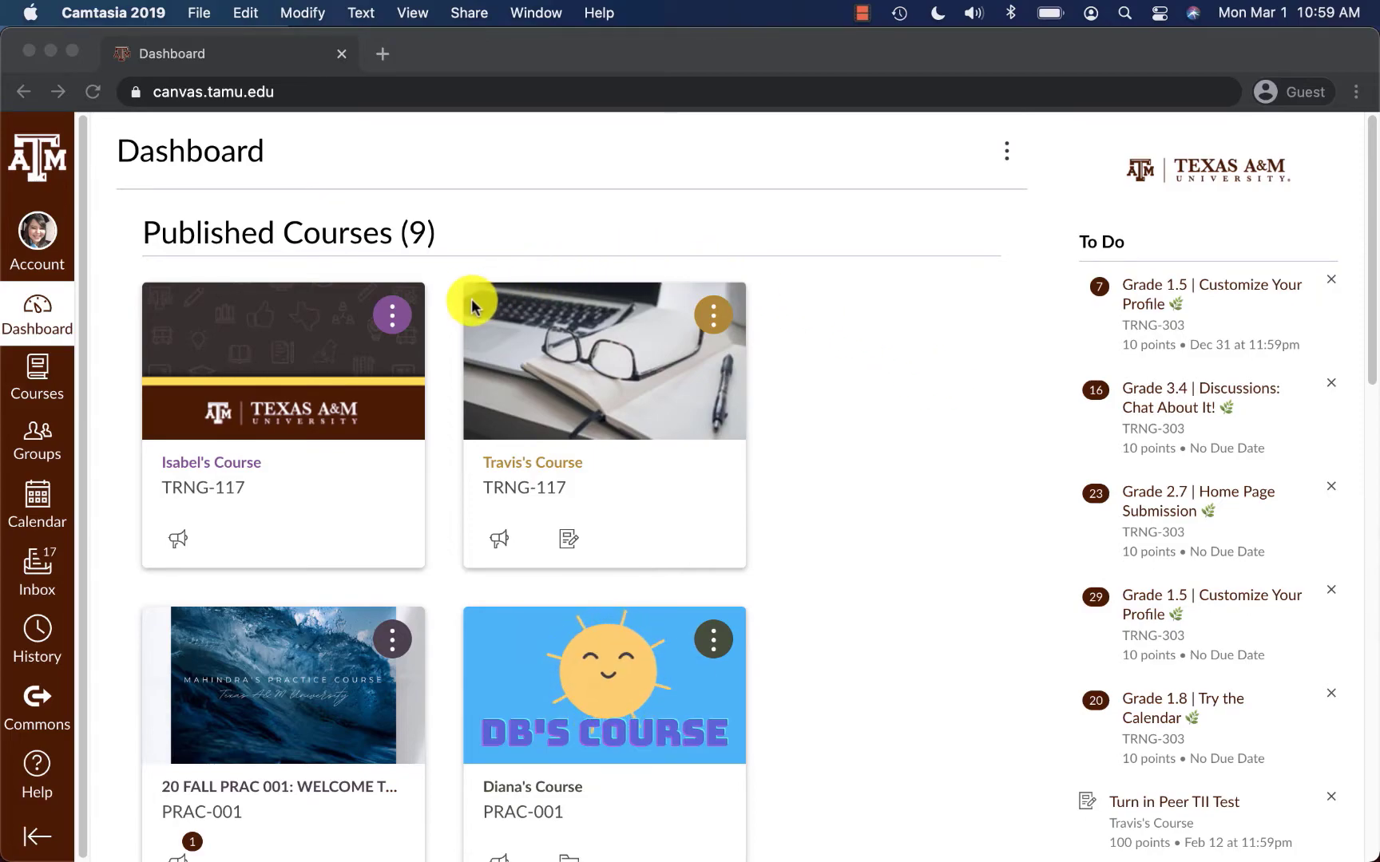
Open the TRNG-117 course's Settings and scroll down to the Grading Scheme under Course Details
left_click(224, 469)
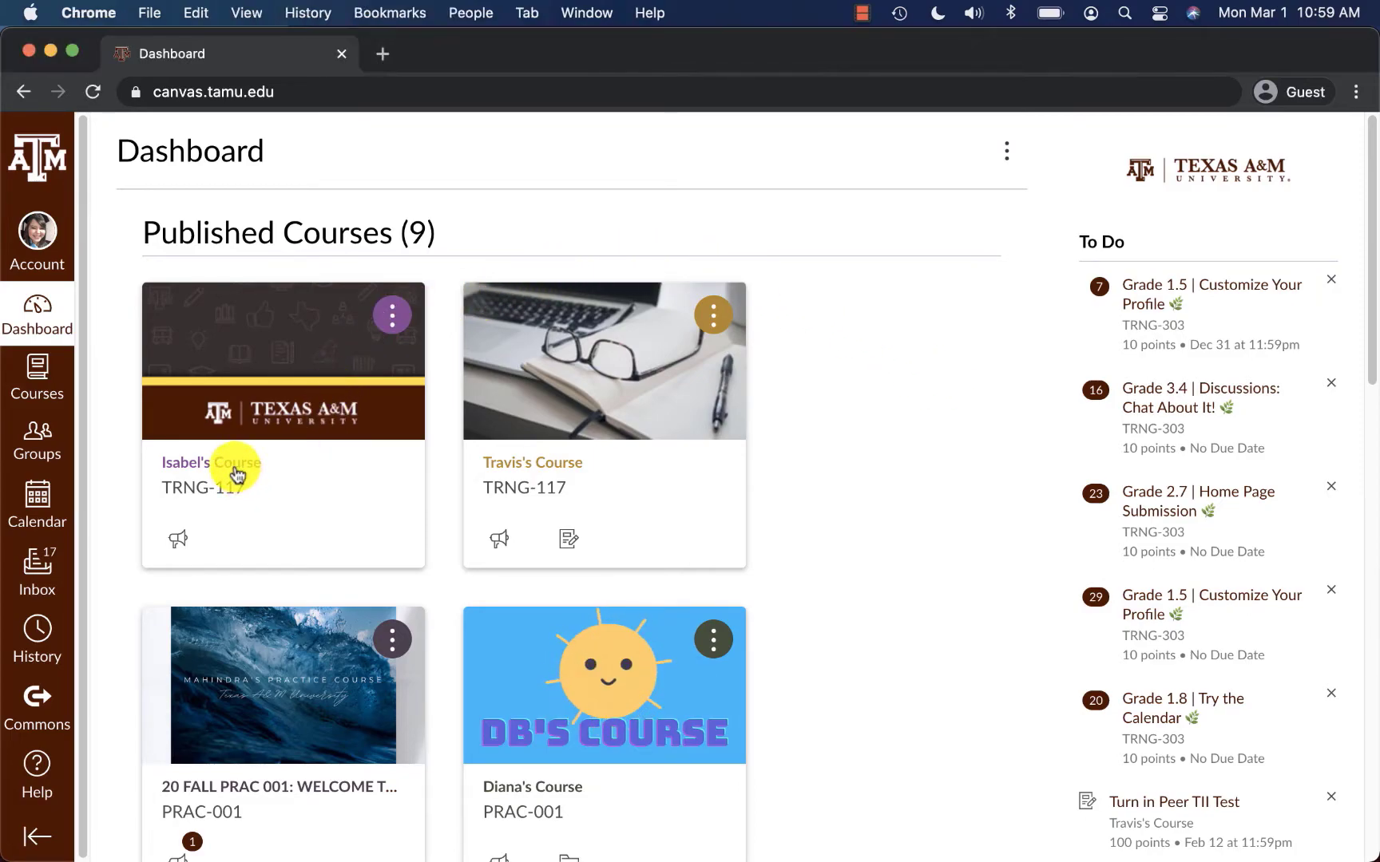
left_click(224, 469)
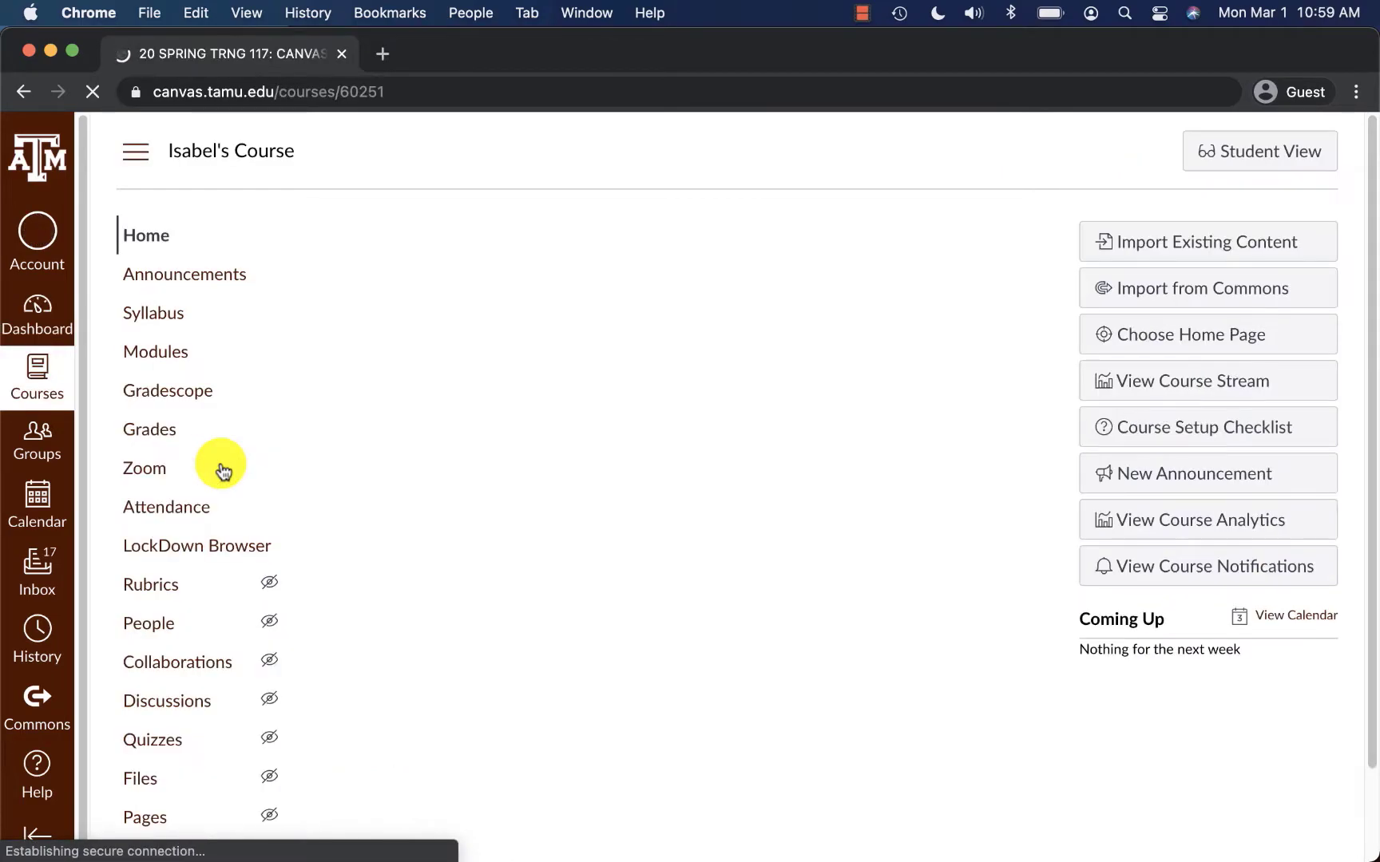
scroll(222, 470, "down", 3)
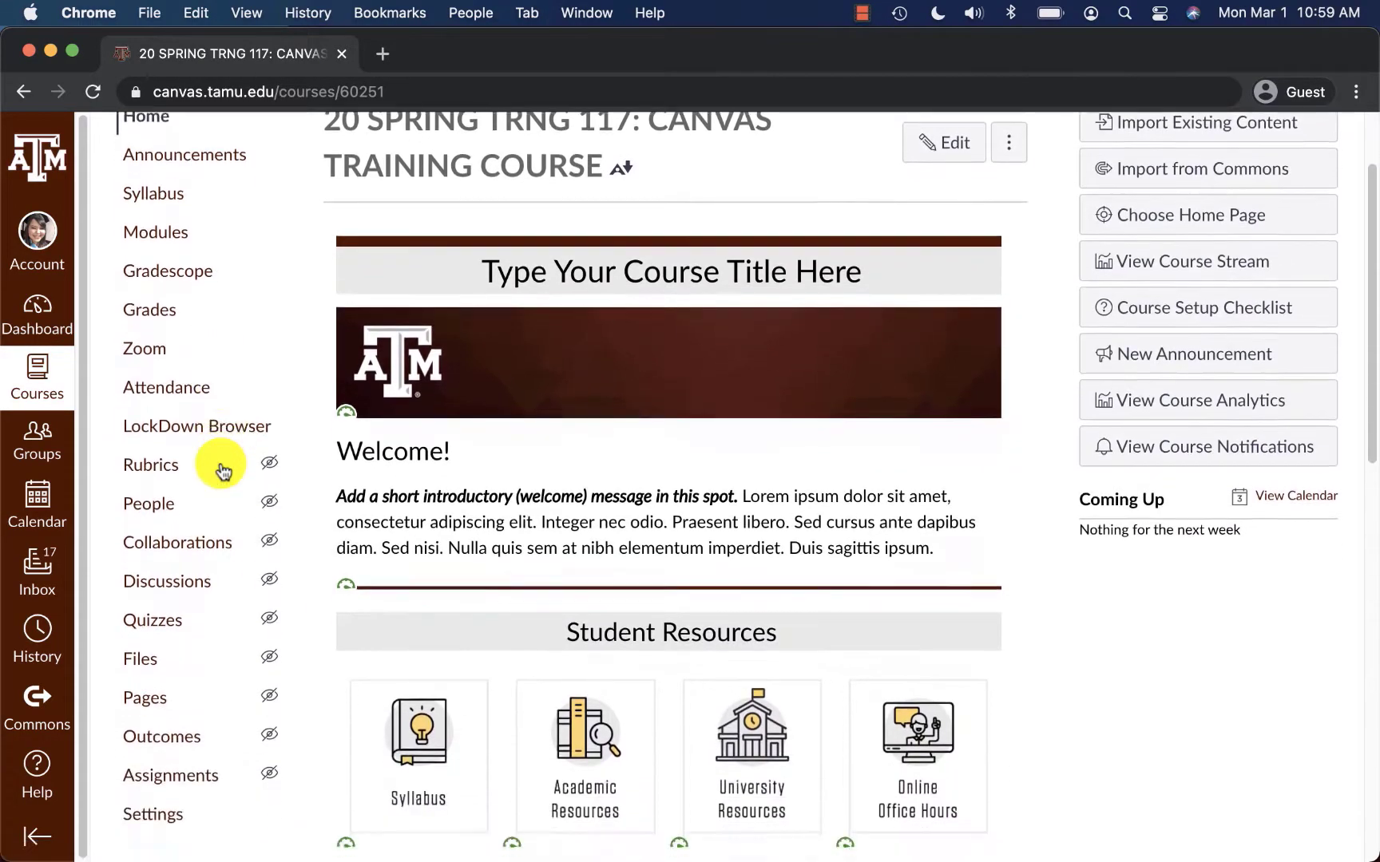
left_click(143, 806)
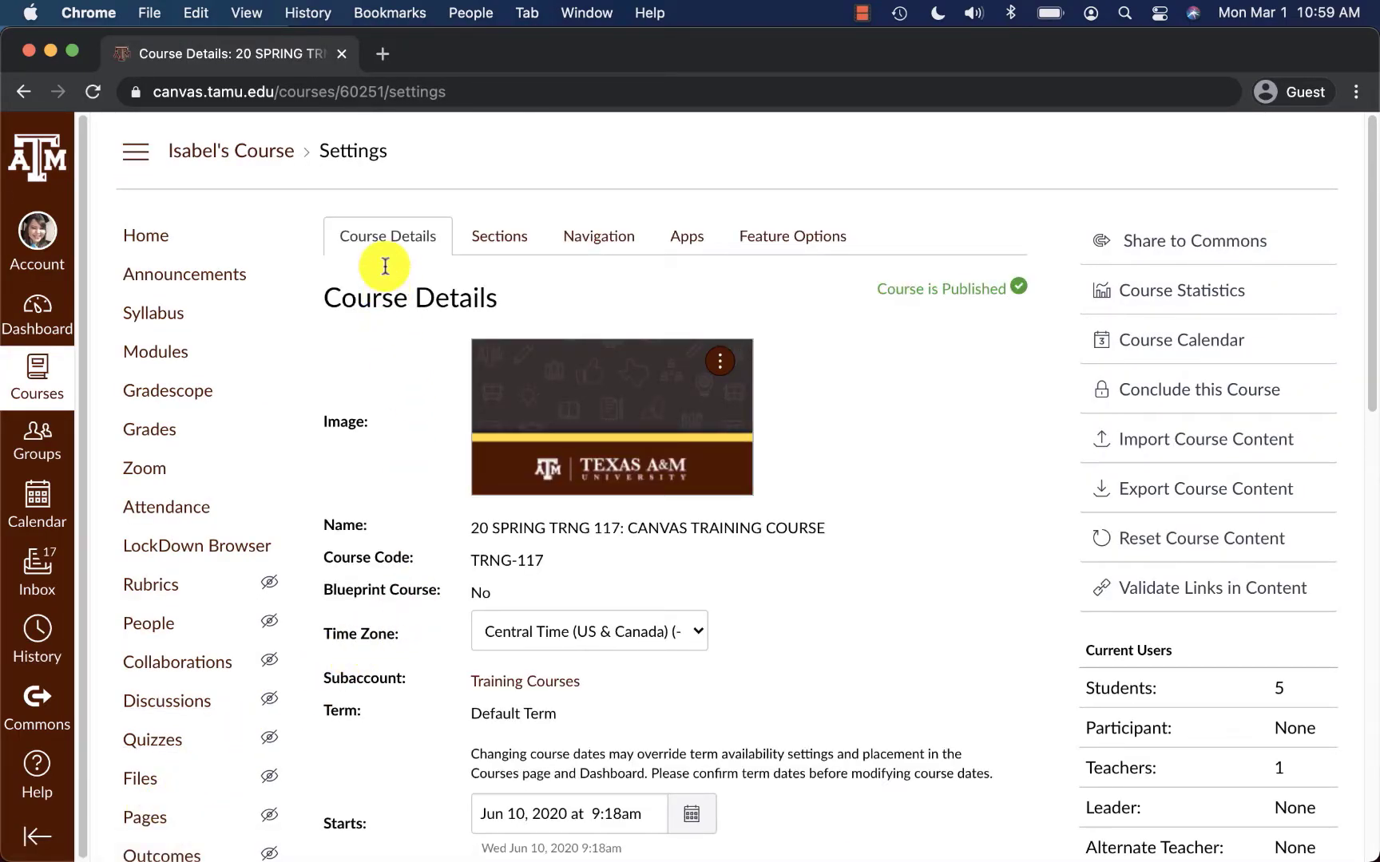
scroll(413, 500, "down", 10)
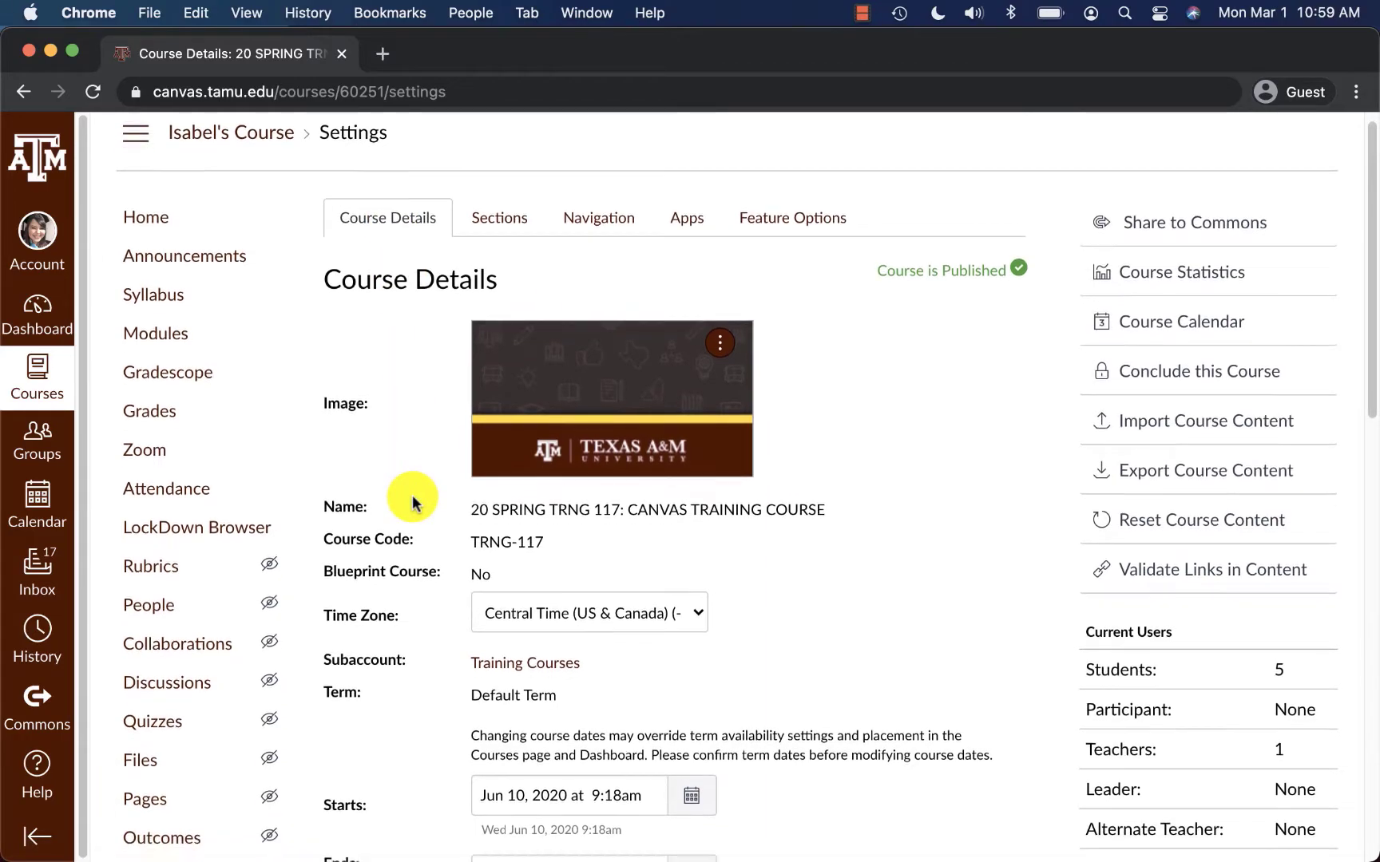
scroll(412, 495, "down", 8)
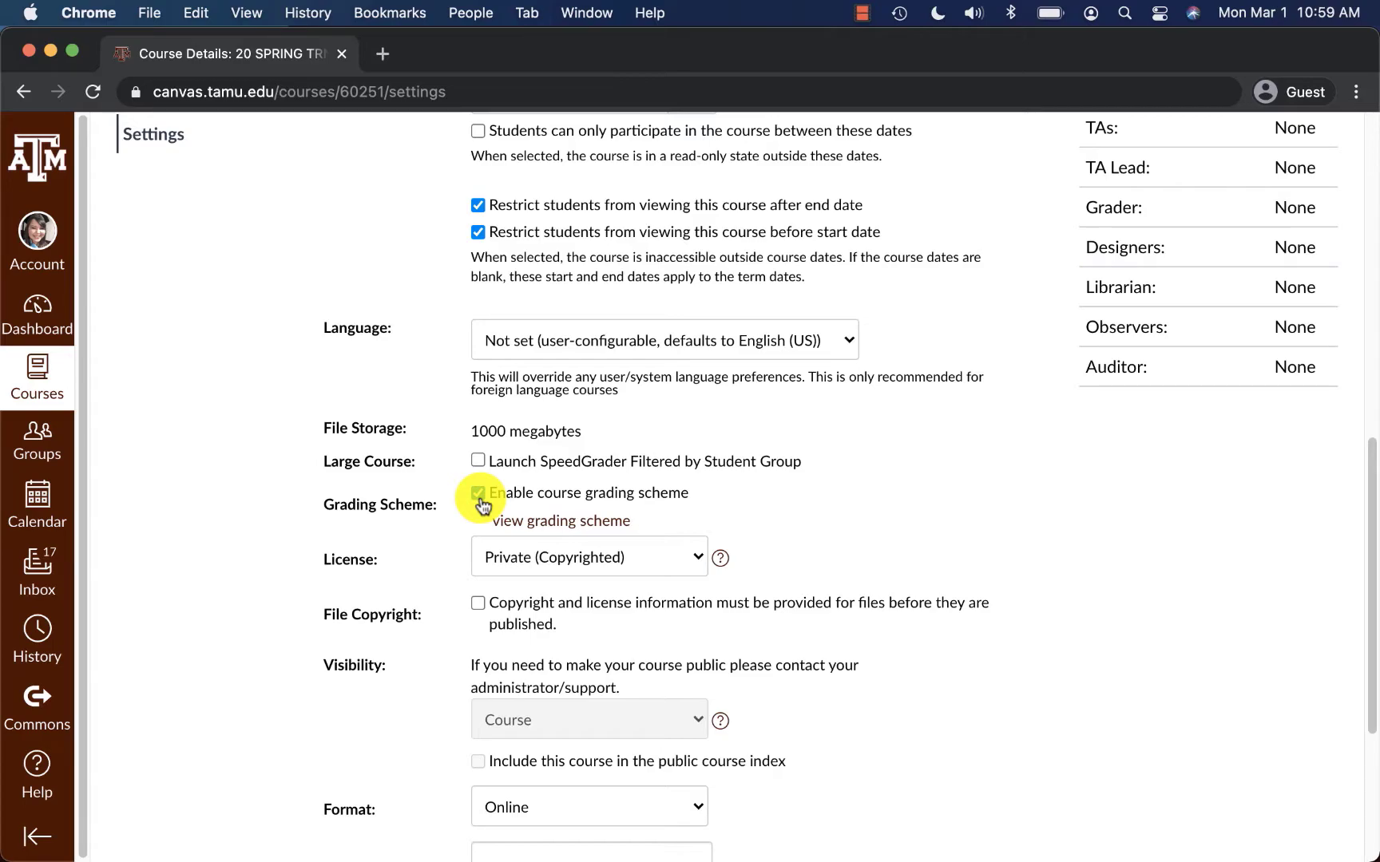
left_click(557, 525)
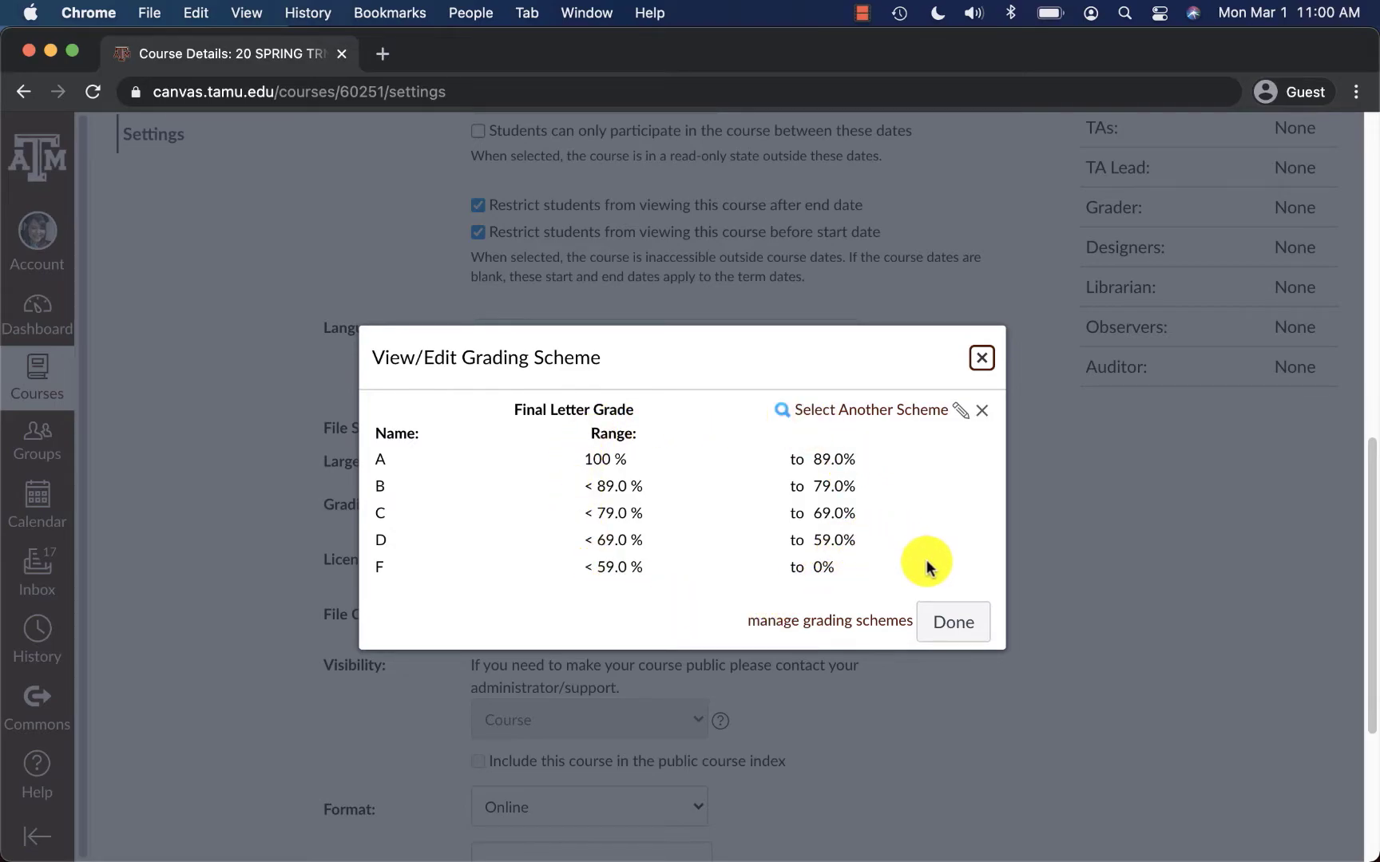
left_click(949, 622)
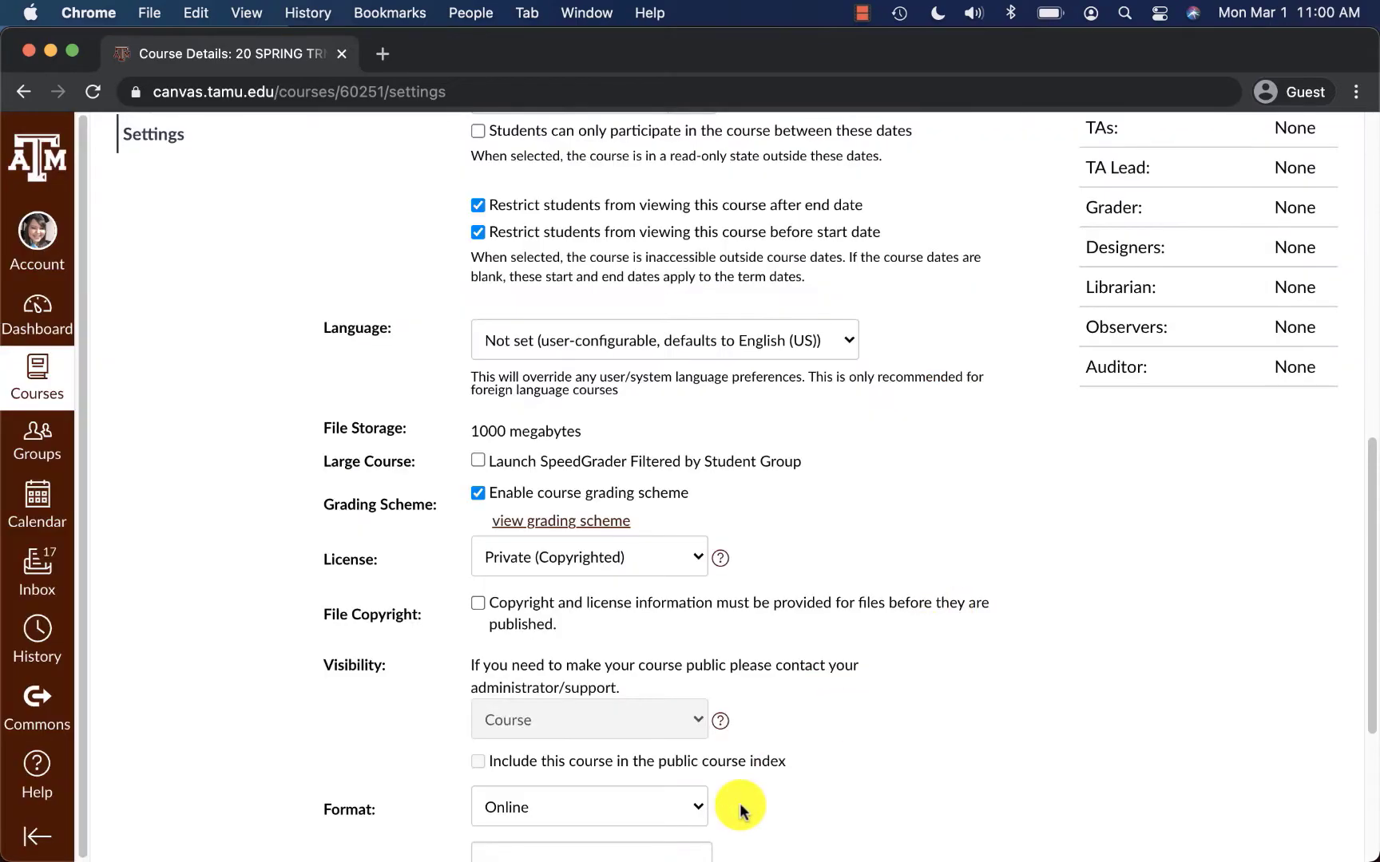
scroll(739, 805, "down", 5)
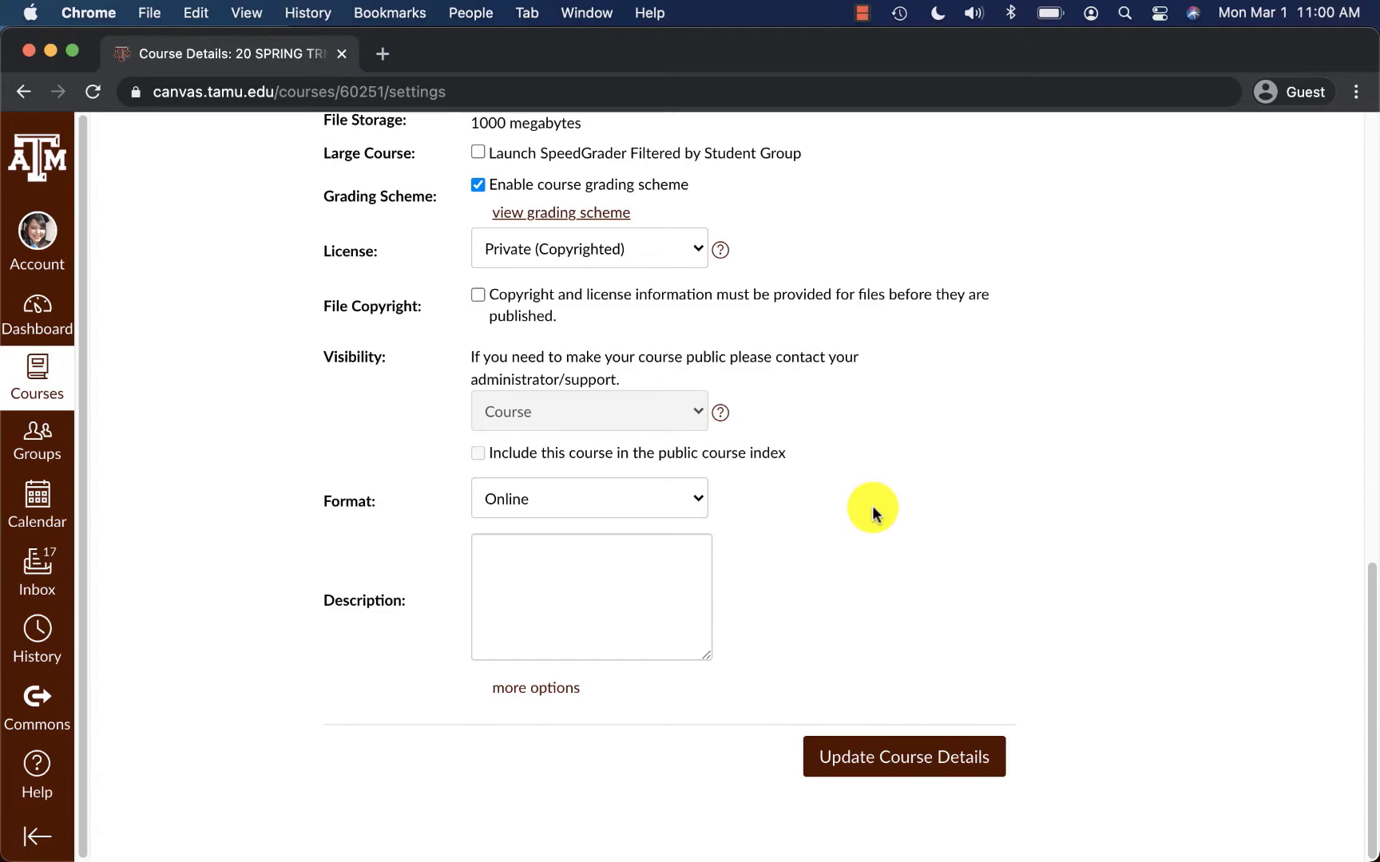
scroll(872, 506, "up", 2)
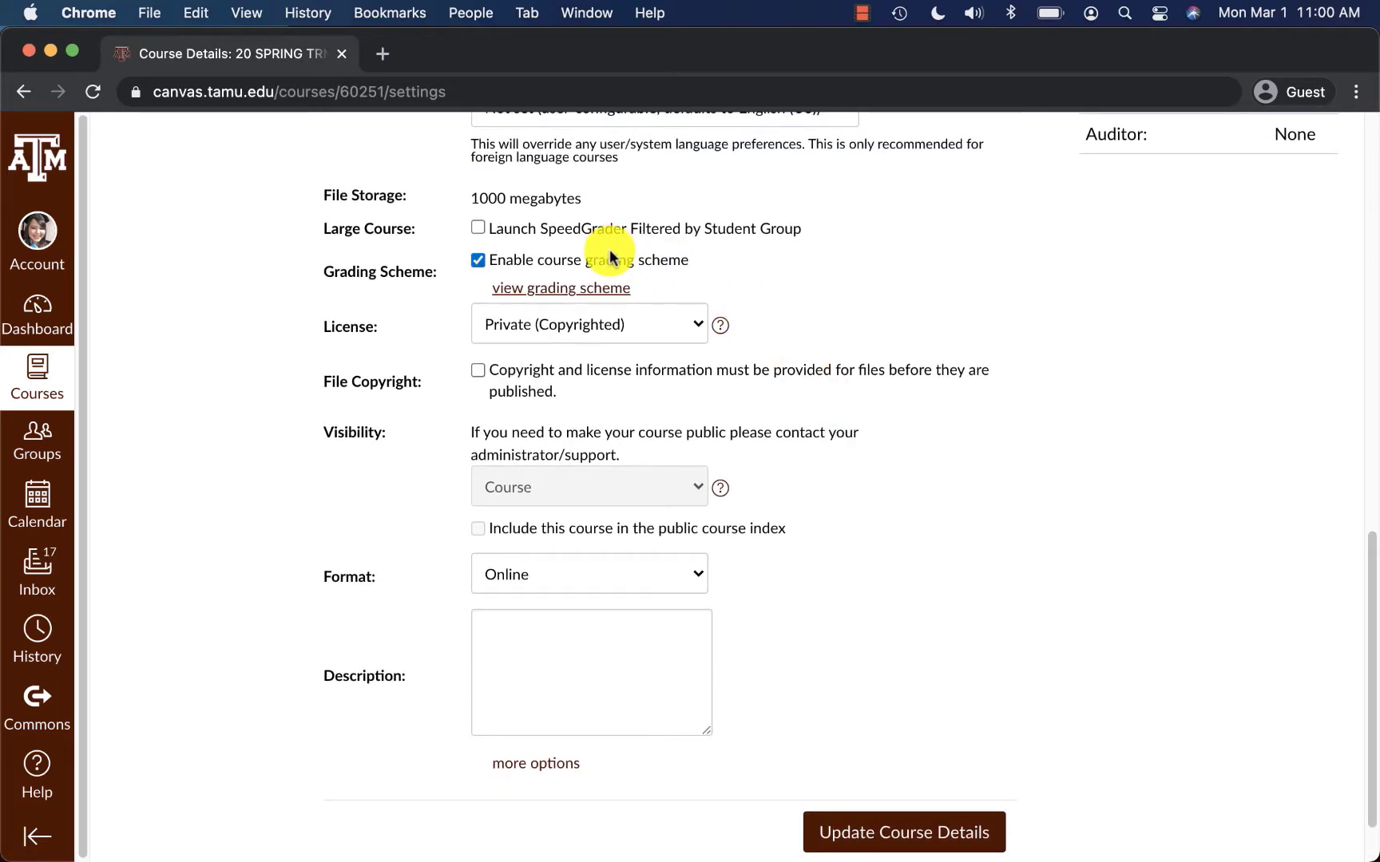
scroll(611, 255, "up", 10)
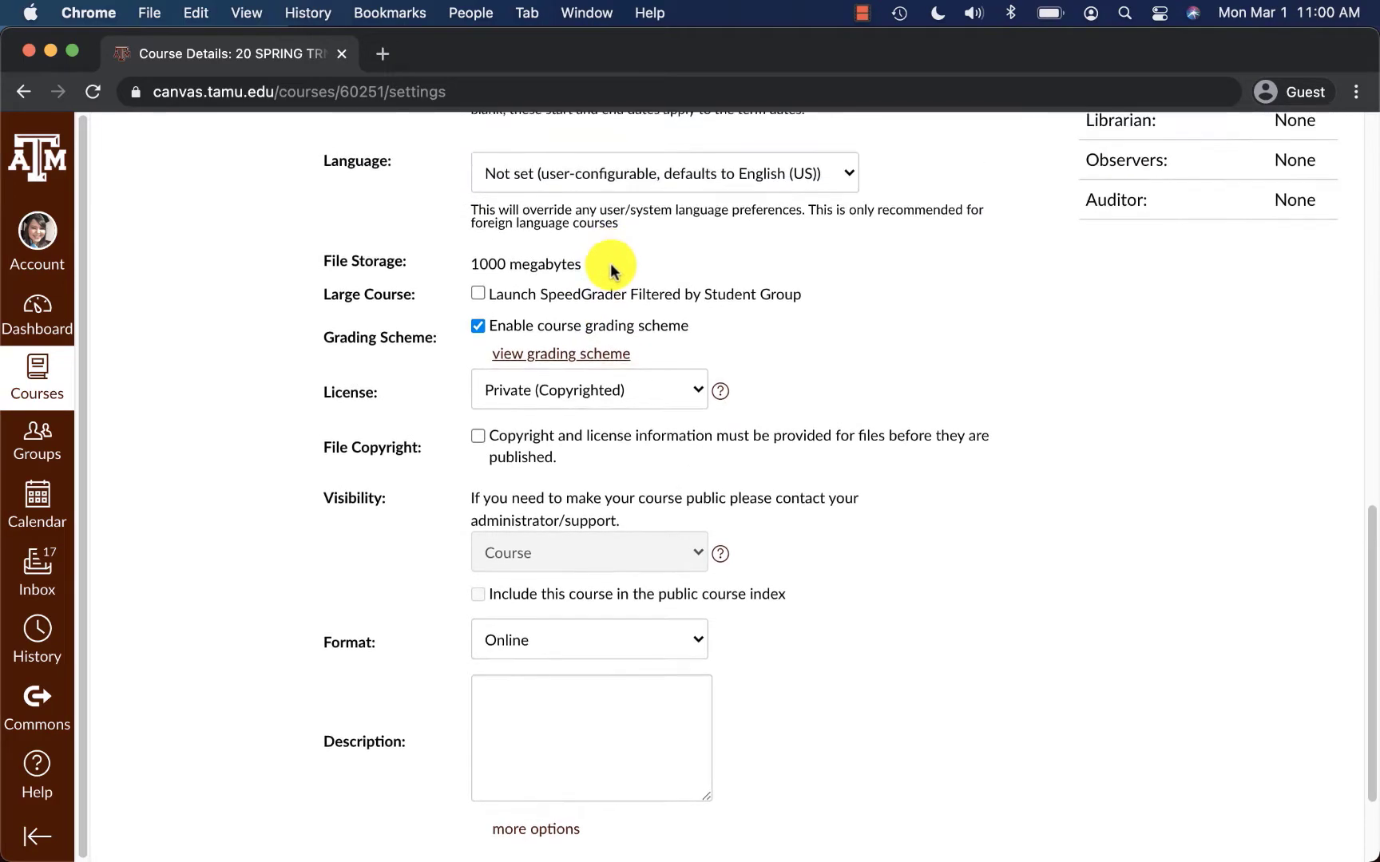
scroll(611, 265, "up", 10)
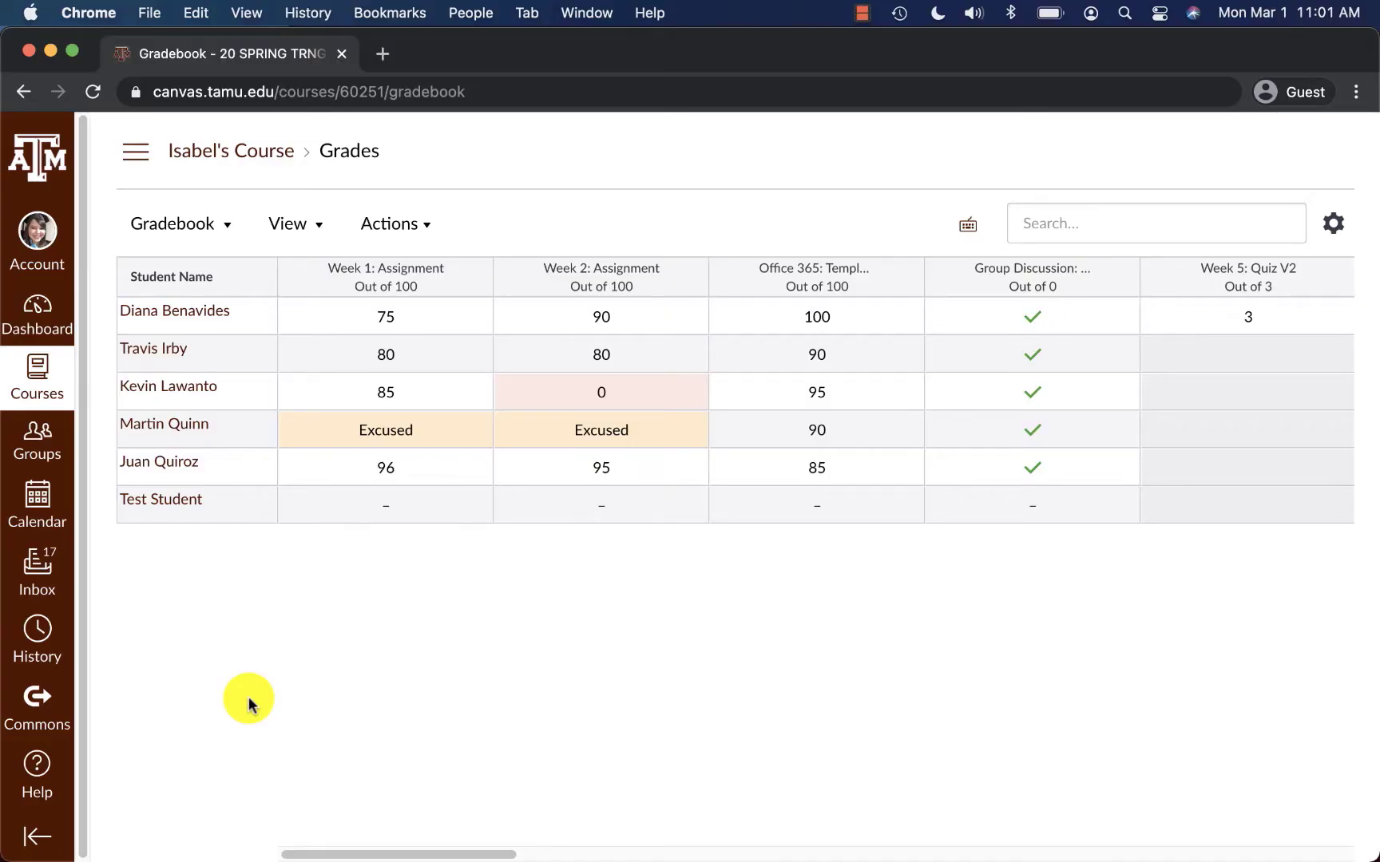
In Research Paper, give the second student 0, excuse the fourth, and give the fifth 89
mouse_move(387, 857)
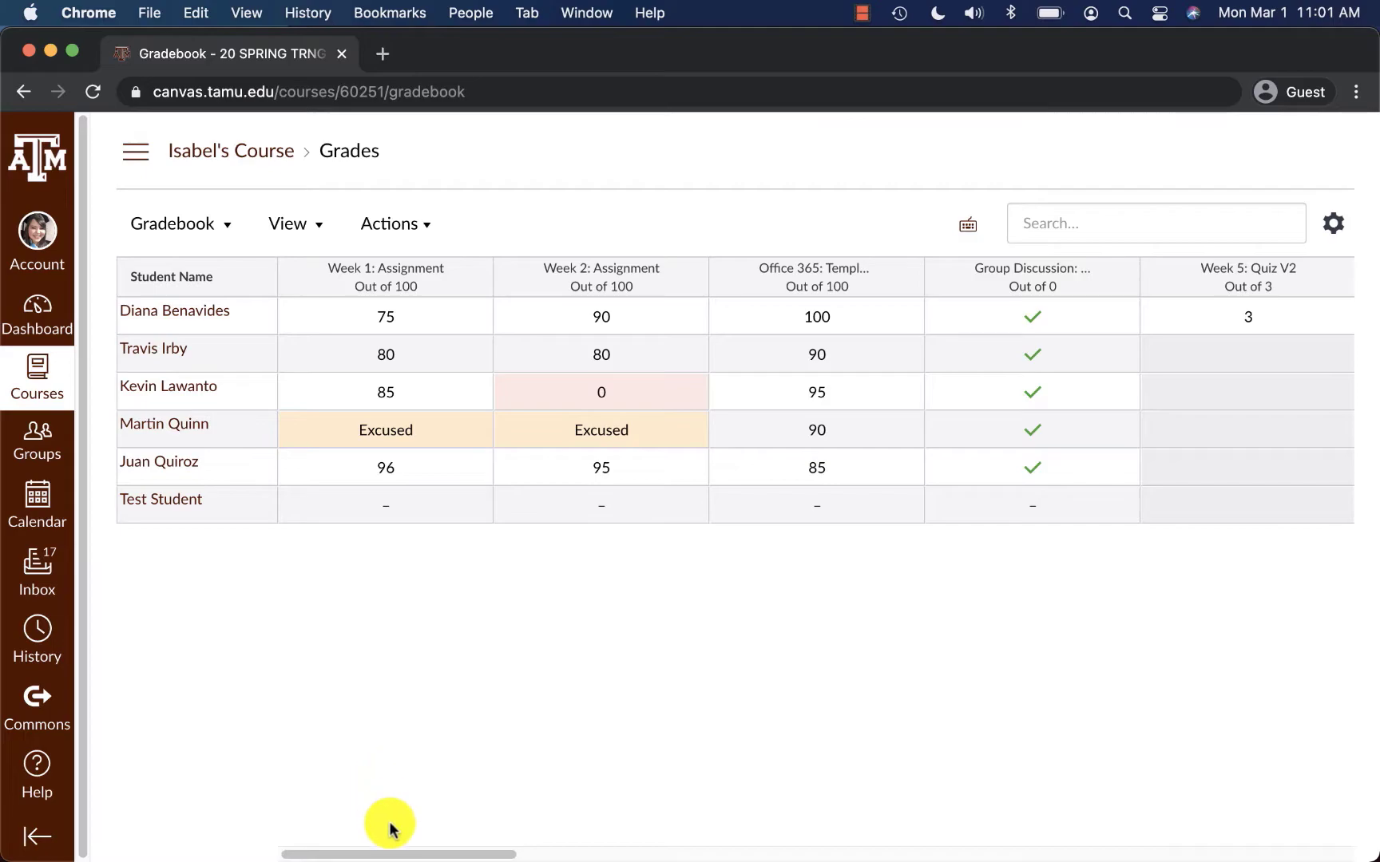
left_click_drag(394, 851, 980, 857)
left_click(511, 349)
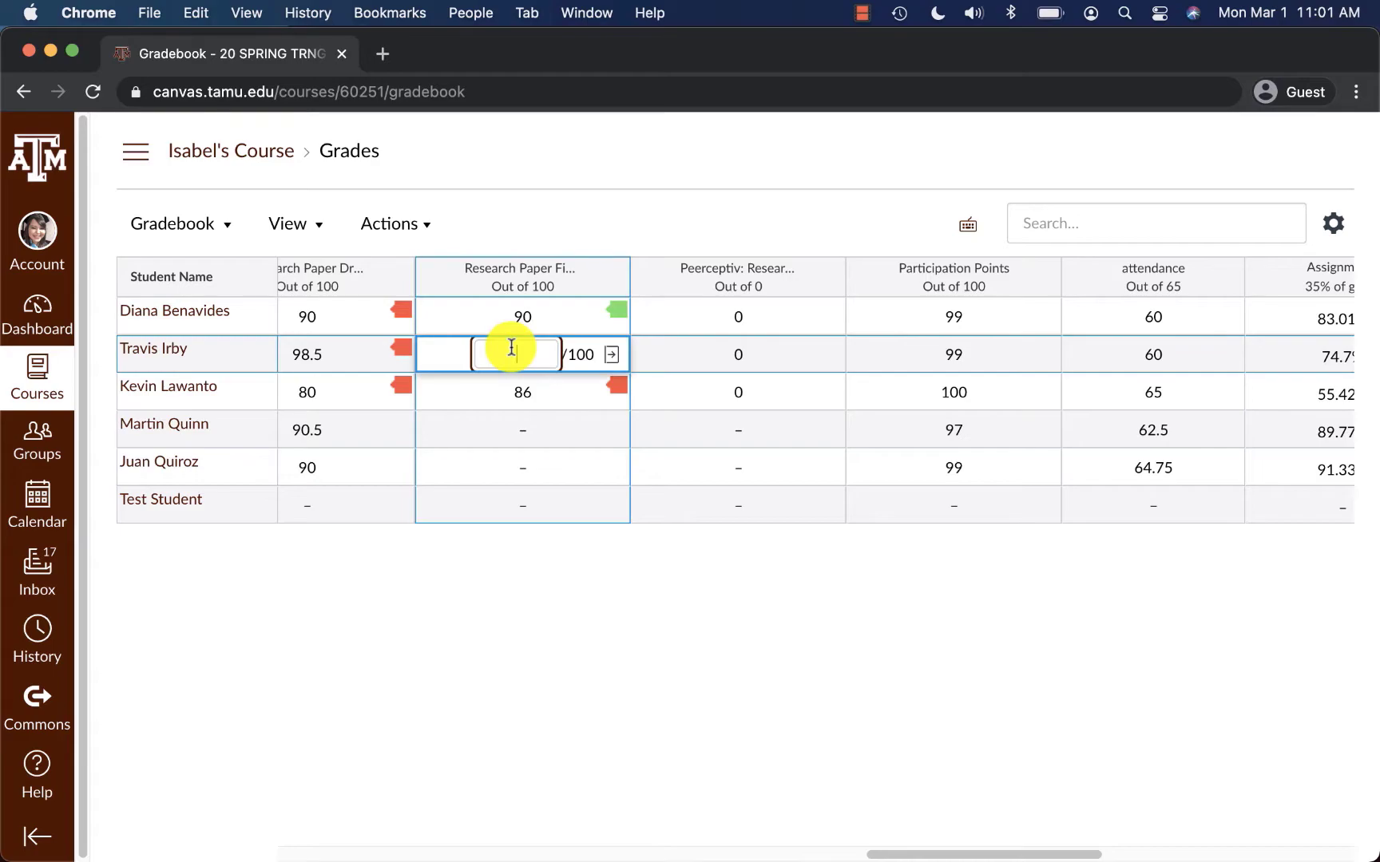
type("0")
key("Return")
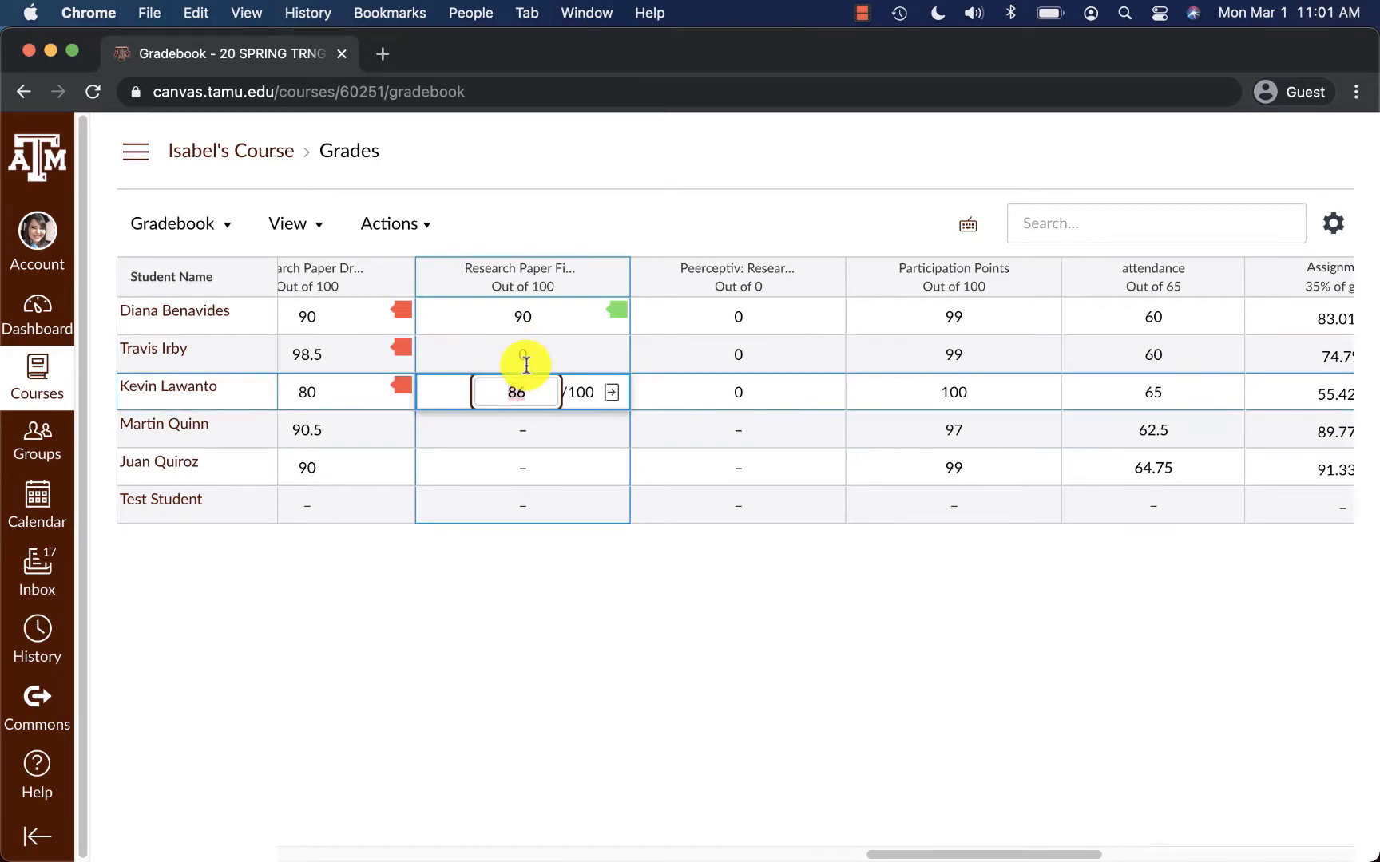
left_click(531, 435)
left_click(610, 432)
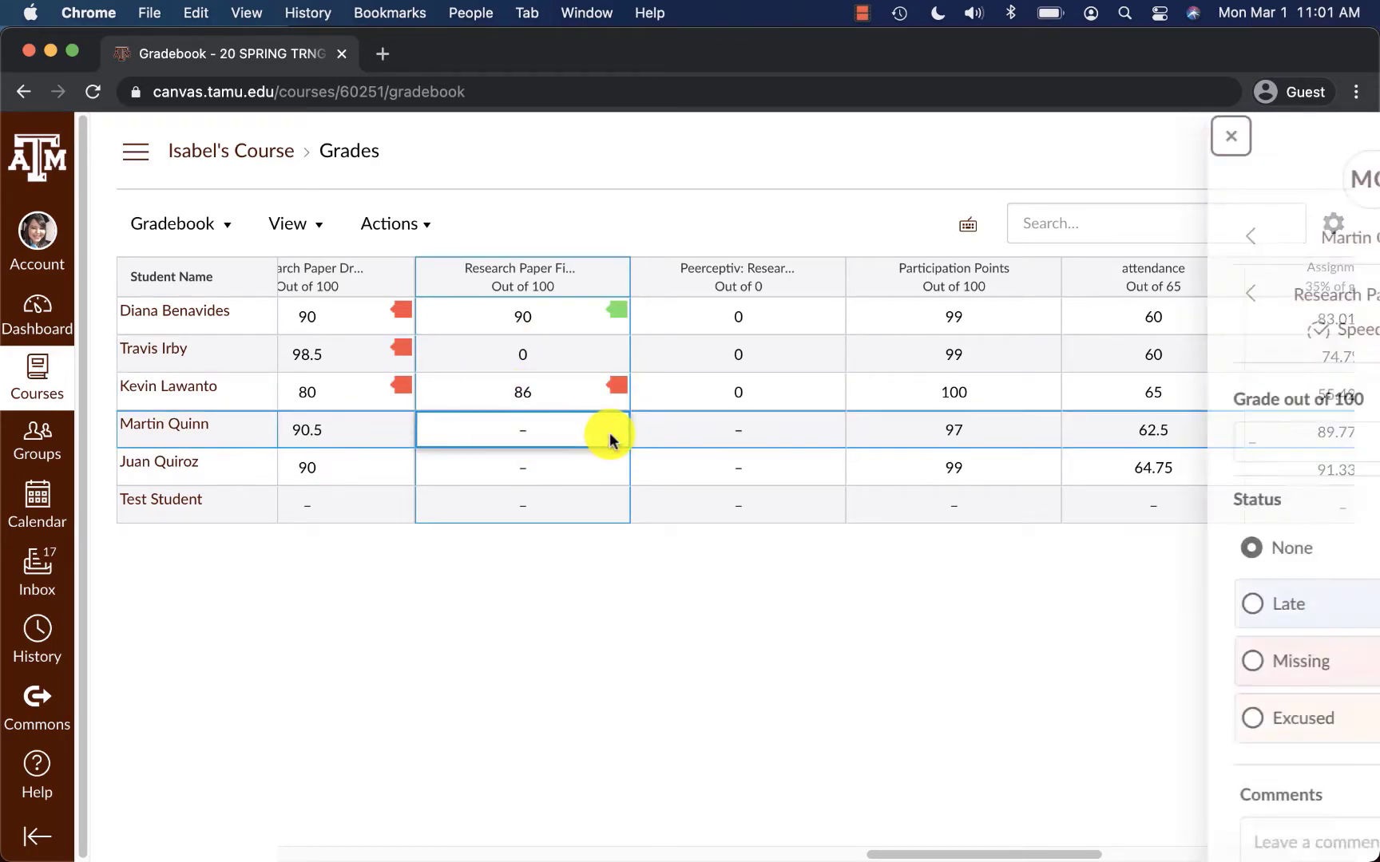
left_click(1077, 716)
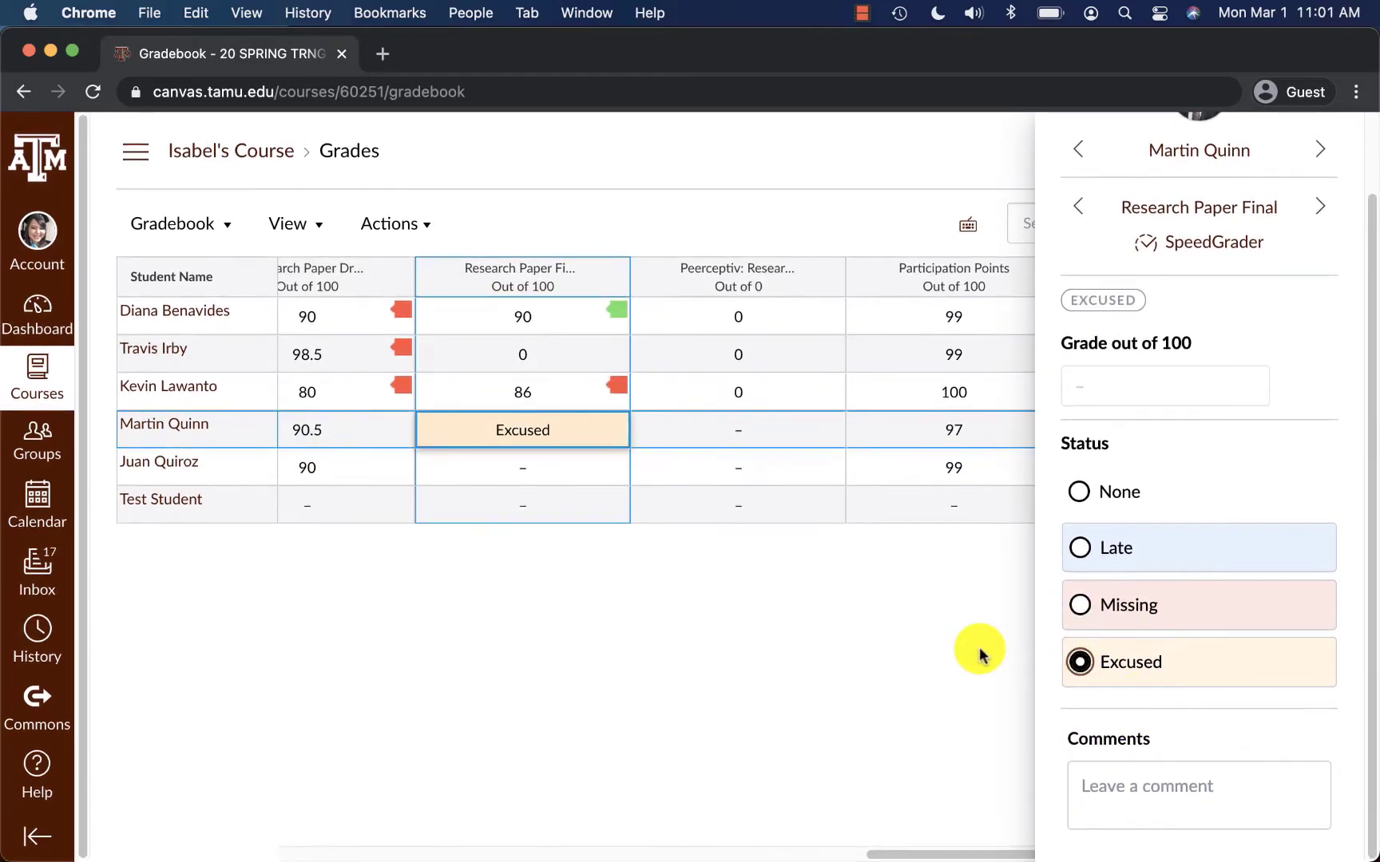
left_click(898, 622)
left_click(524, 474)
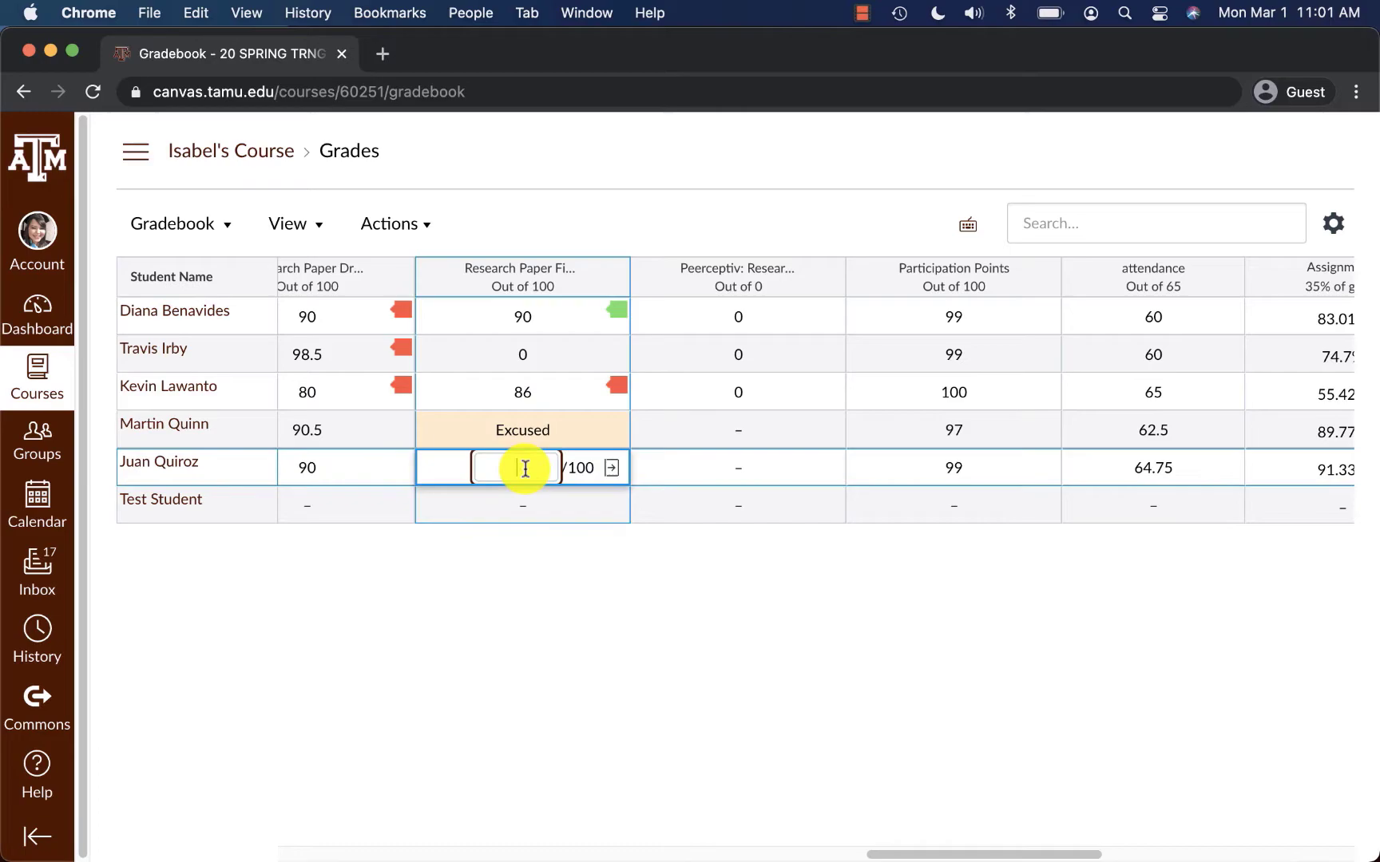
type("89")
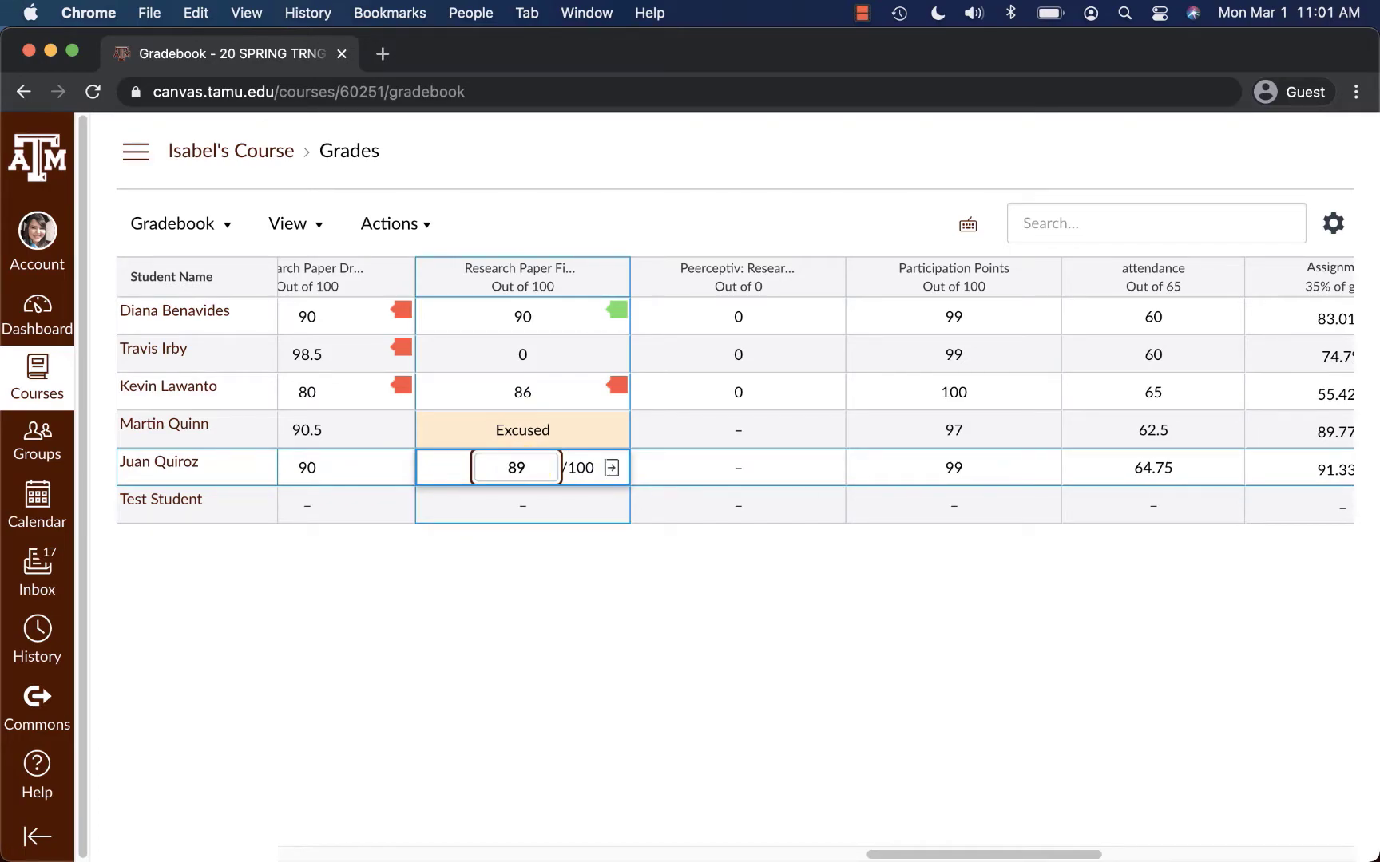
key("Return")
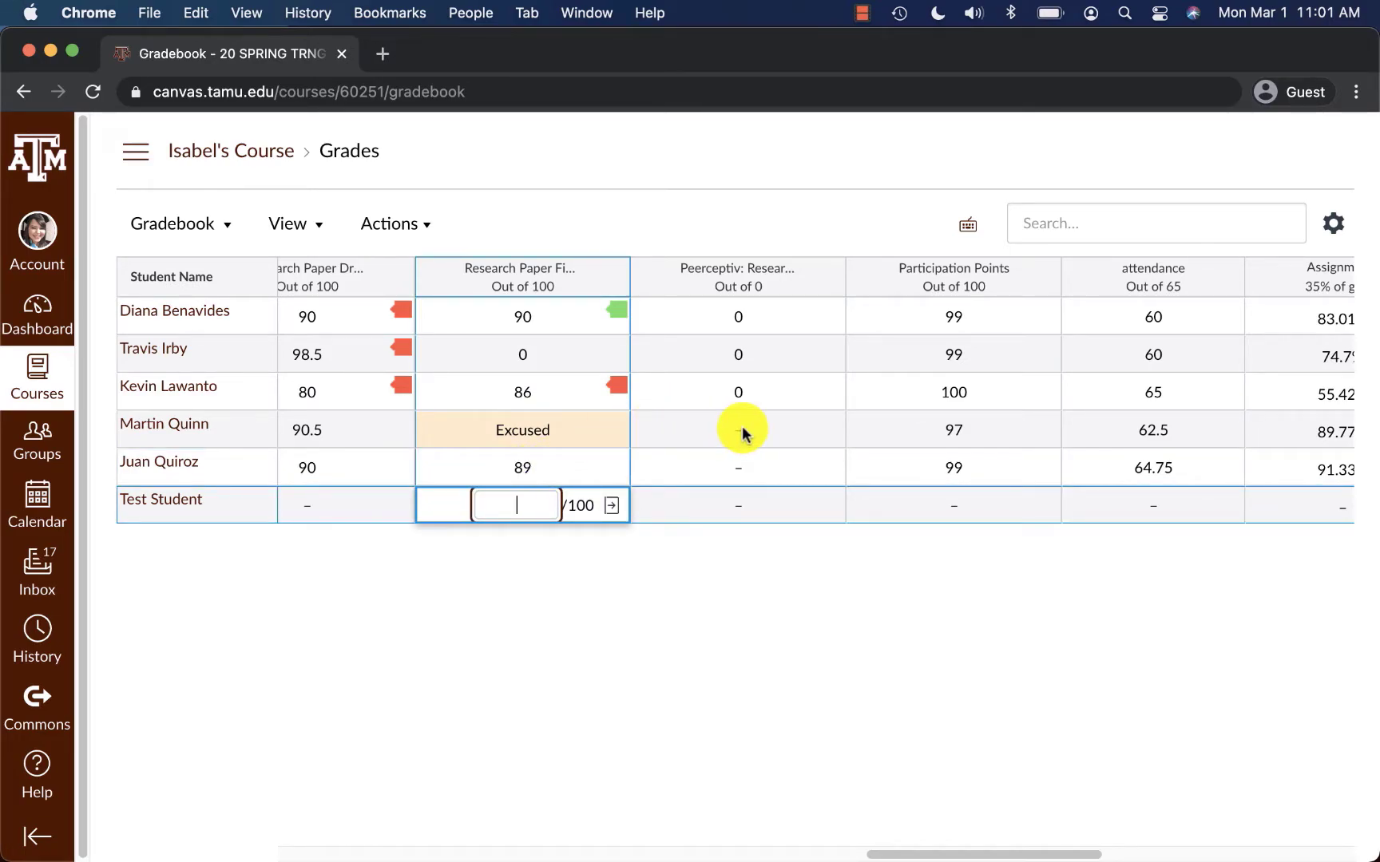
left_click(709, 571)
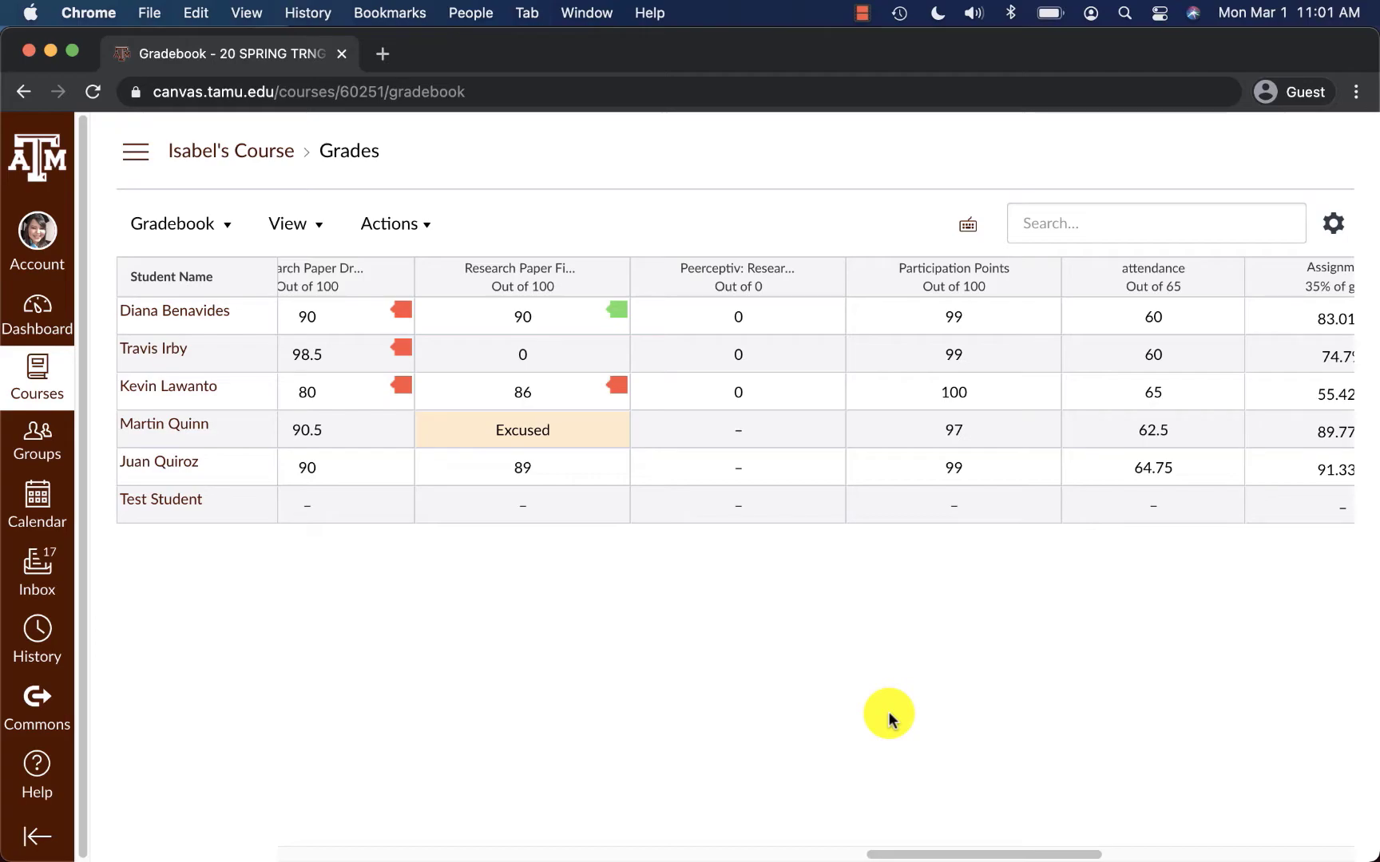
Enter 0 in Peerceptiv: Research for the two ungraded students, leaving Test Student blank
left_click(736, 428)
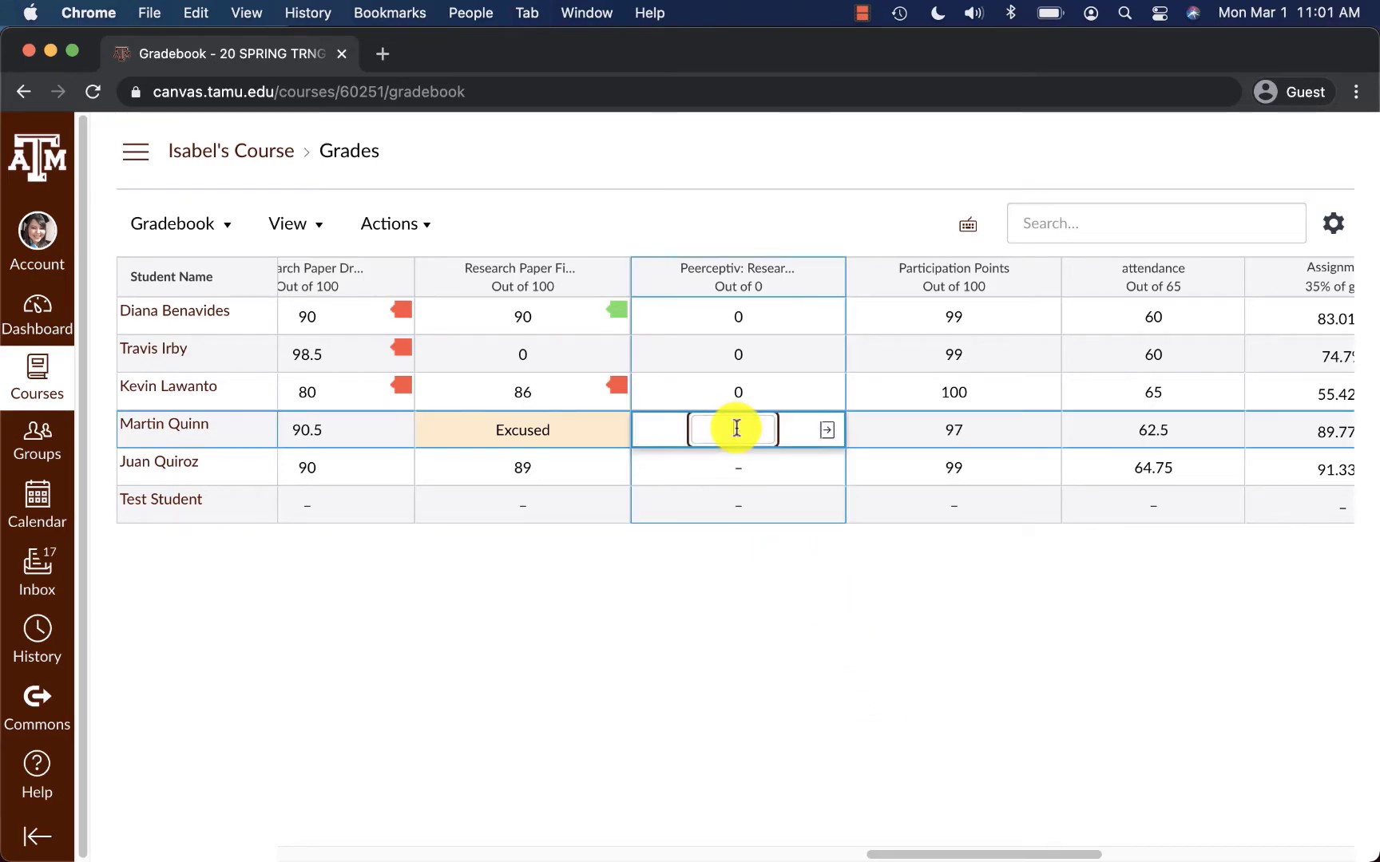
type("0")
key("Return")
type("0")
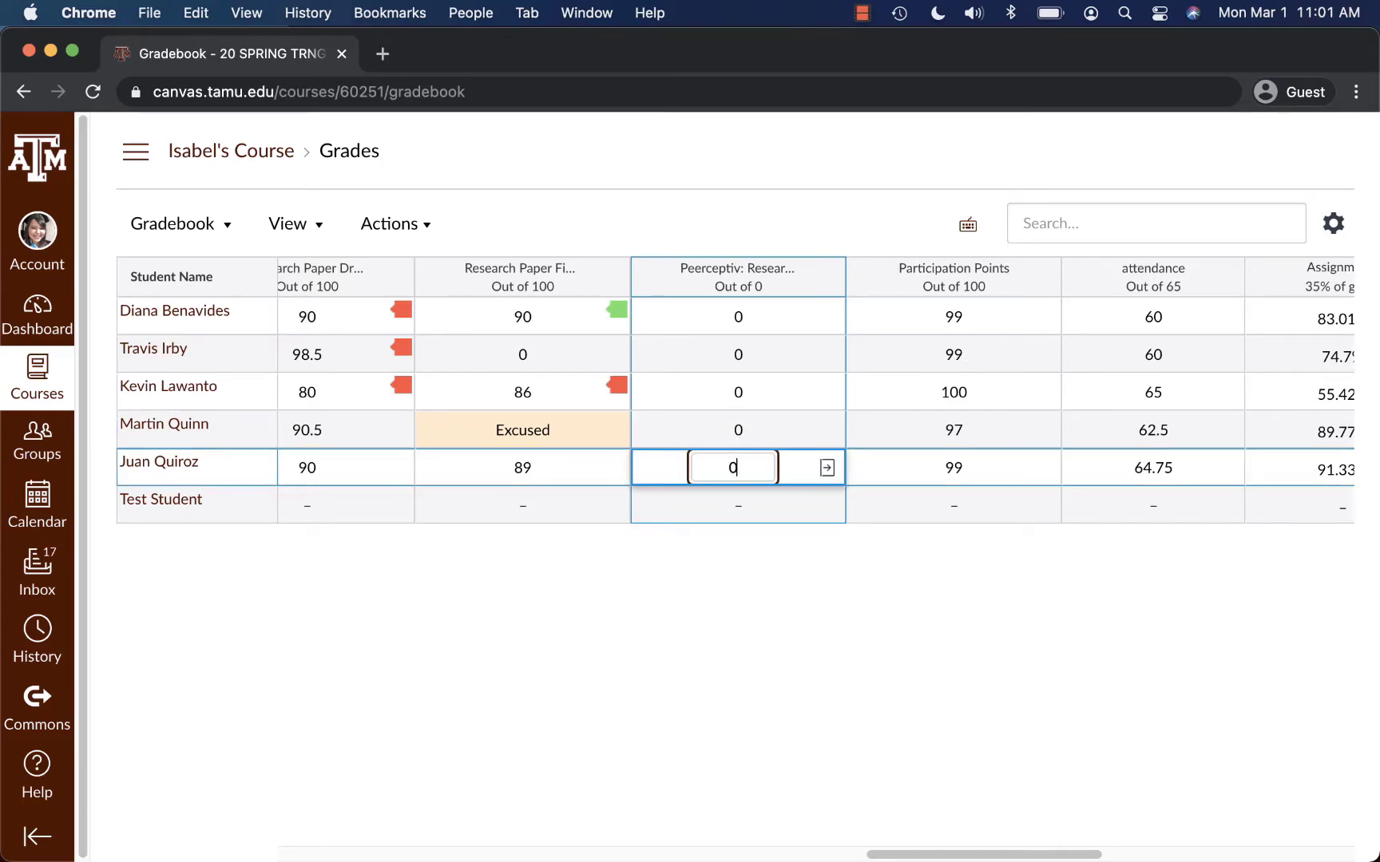
key("Return")
left_click(764, 552)
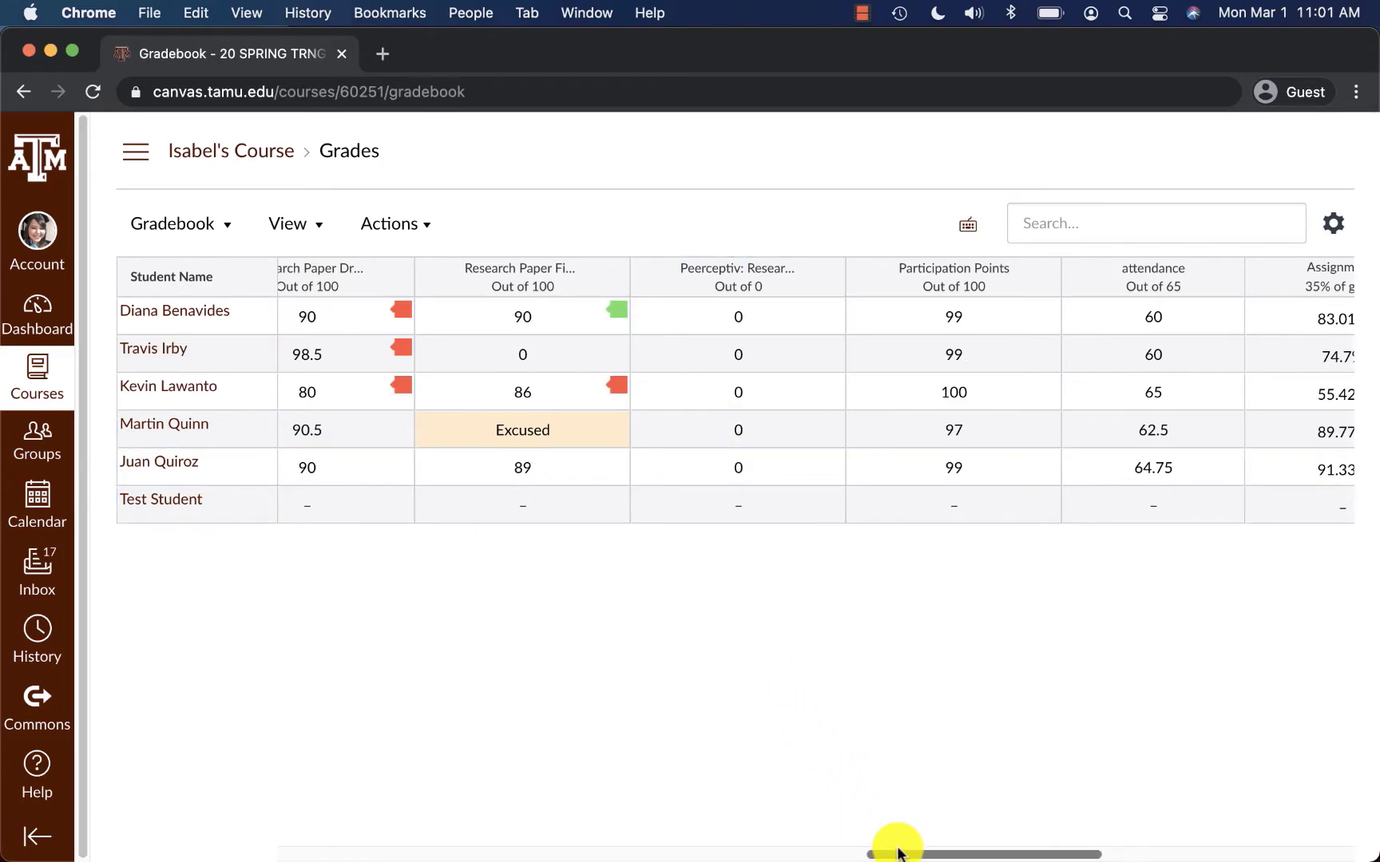
Bring the Total and Override columns into view, review the Exams warning, and leave Override empty
left_click_drag(897, 853, 1183, 826)
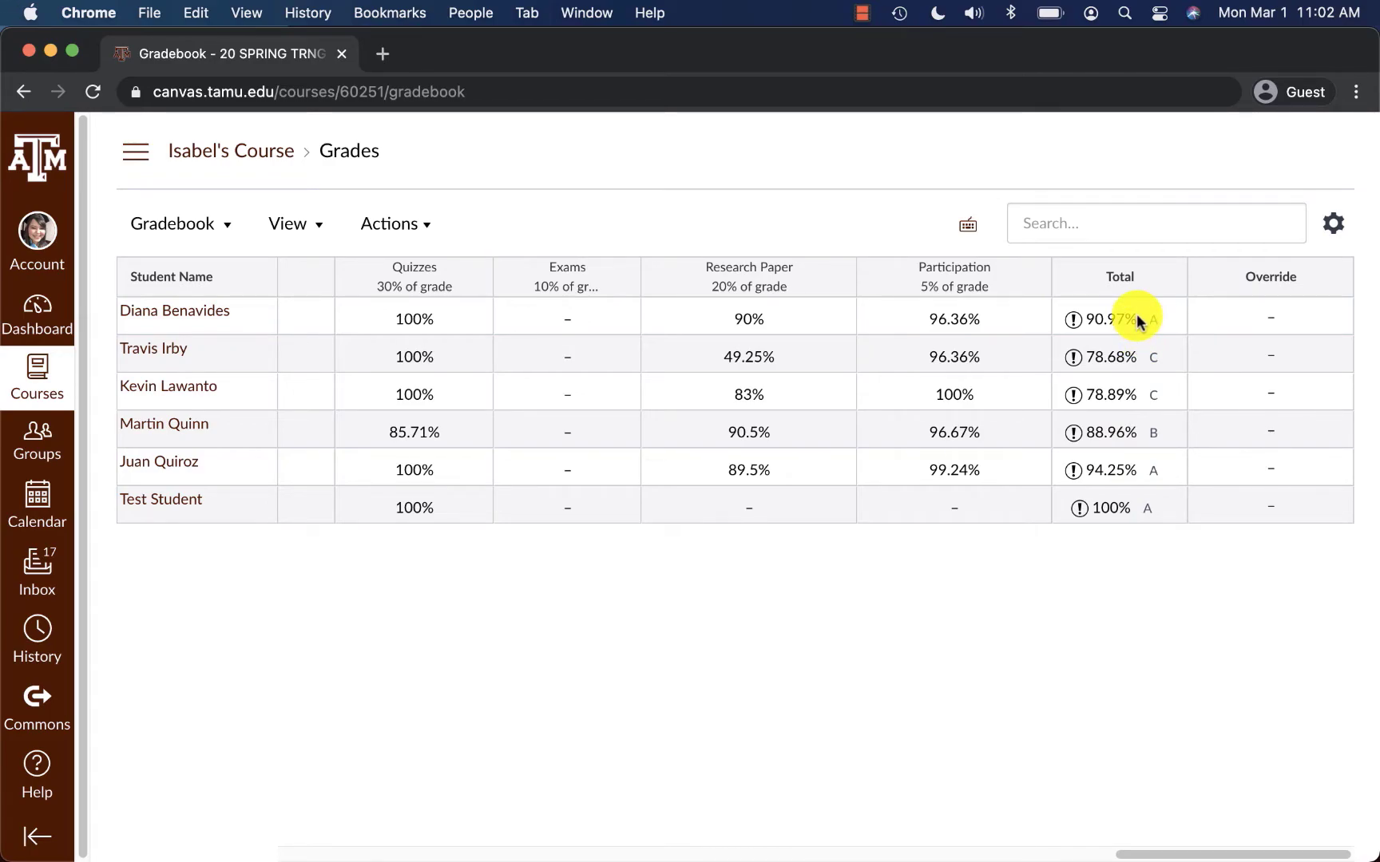
left_click(1152, 365)
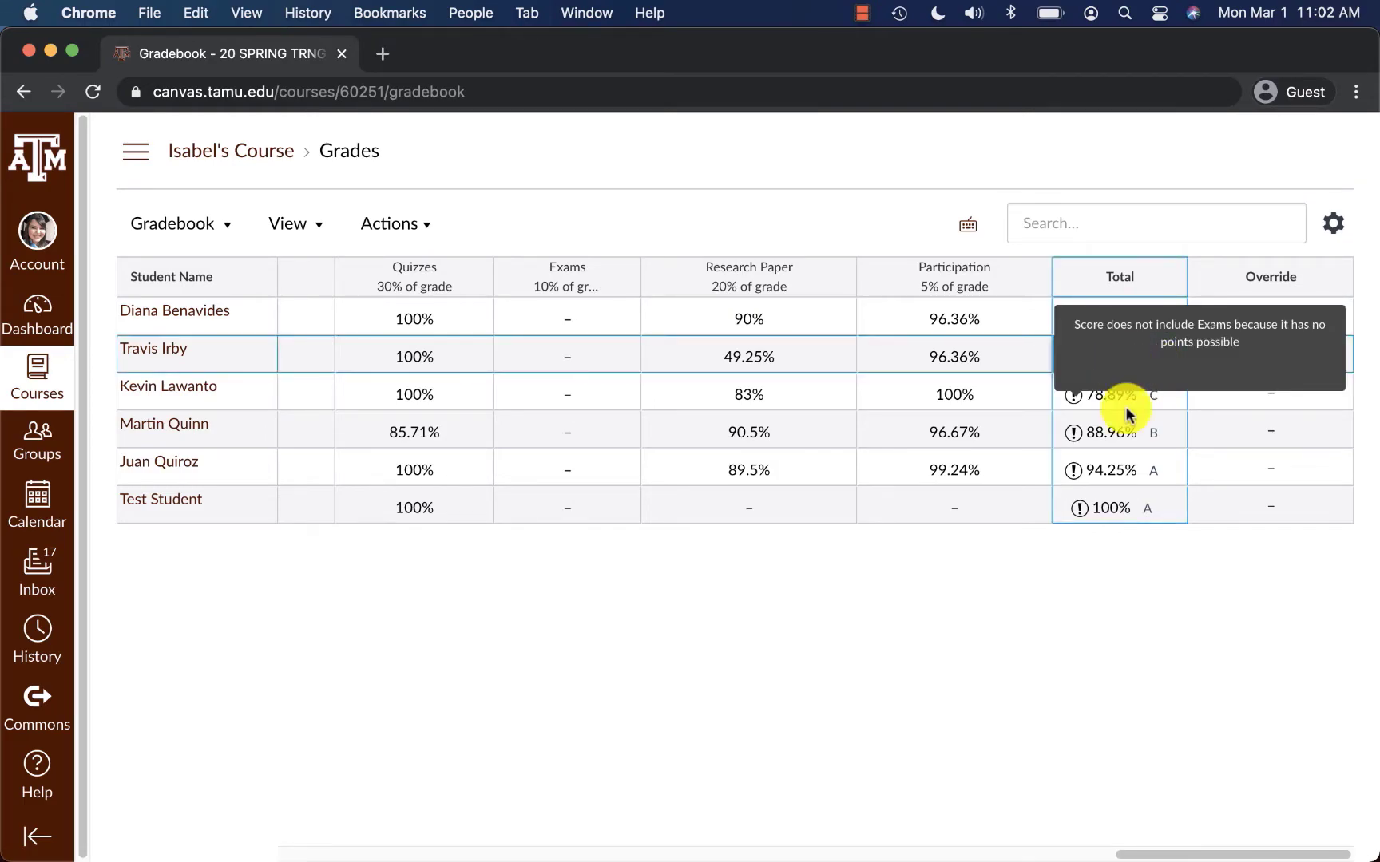
left_click(1118, 554)
left_click(1100, 359)
left_click(1204, 550)
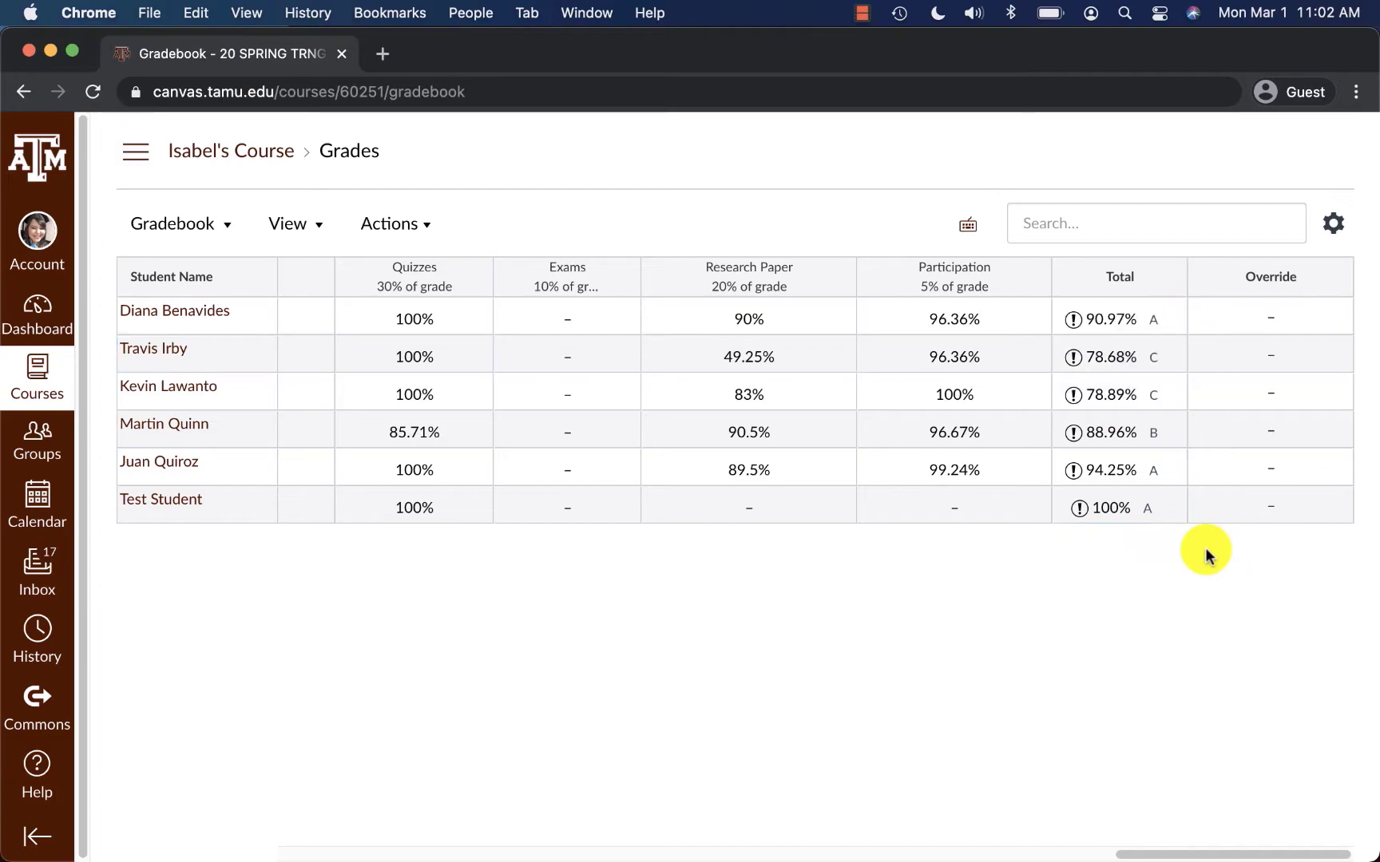
left_click(1270, 356)
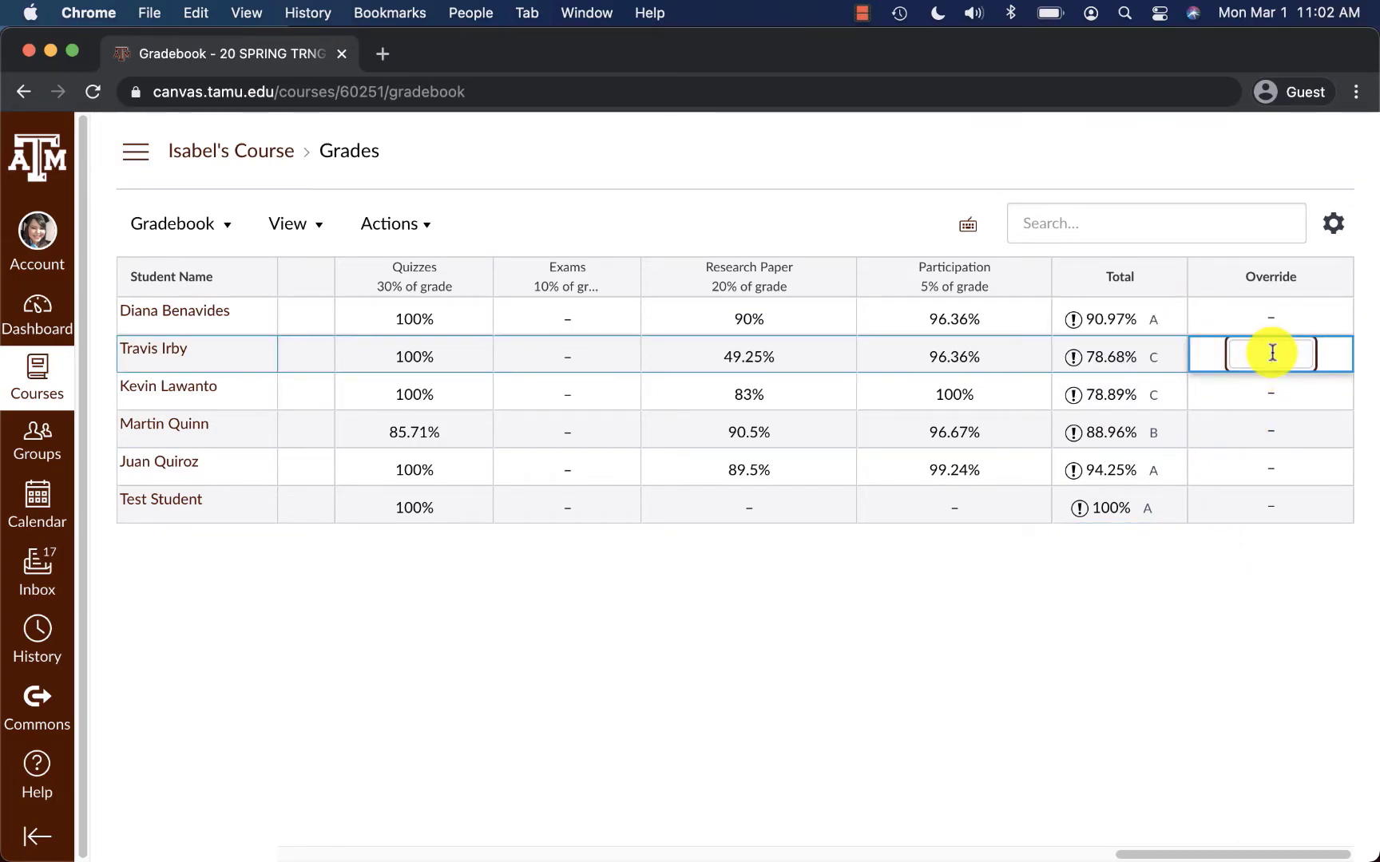
left_click(1249, 574)
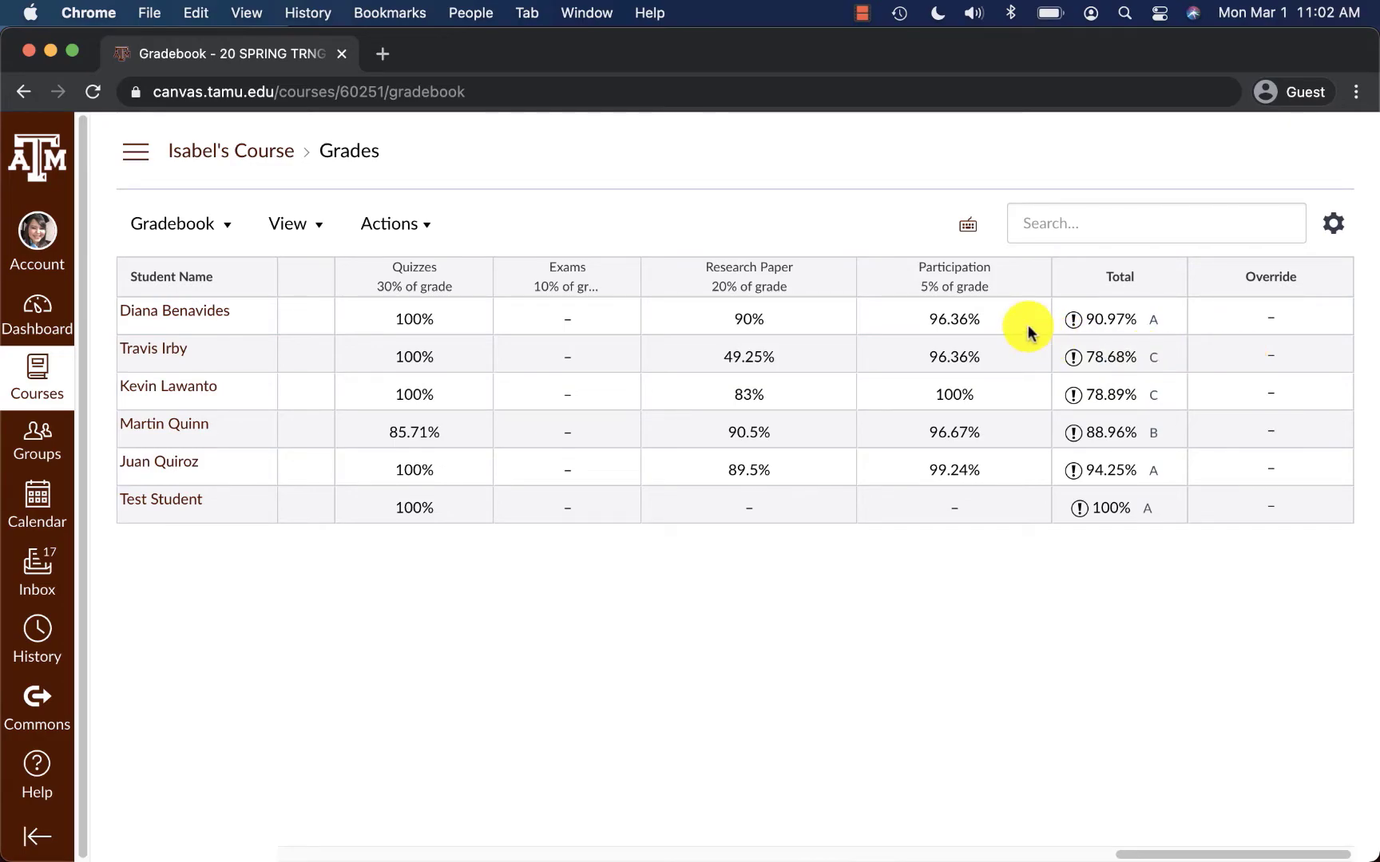
Export the gradebook as a CSV and open the downloaded file in Numbers
left_click(388, 225)
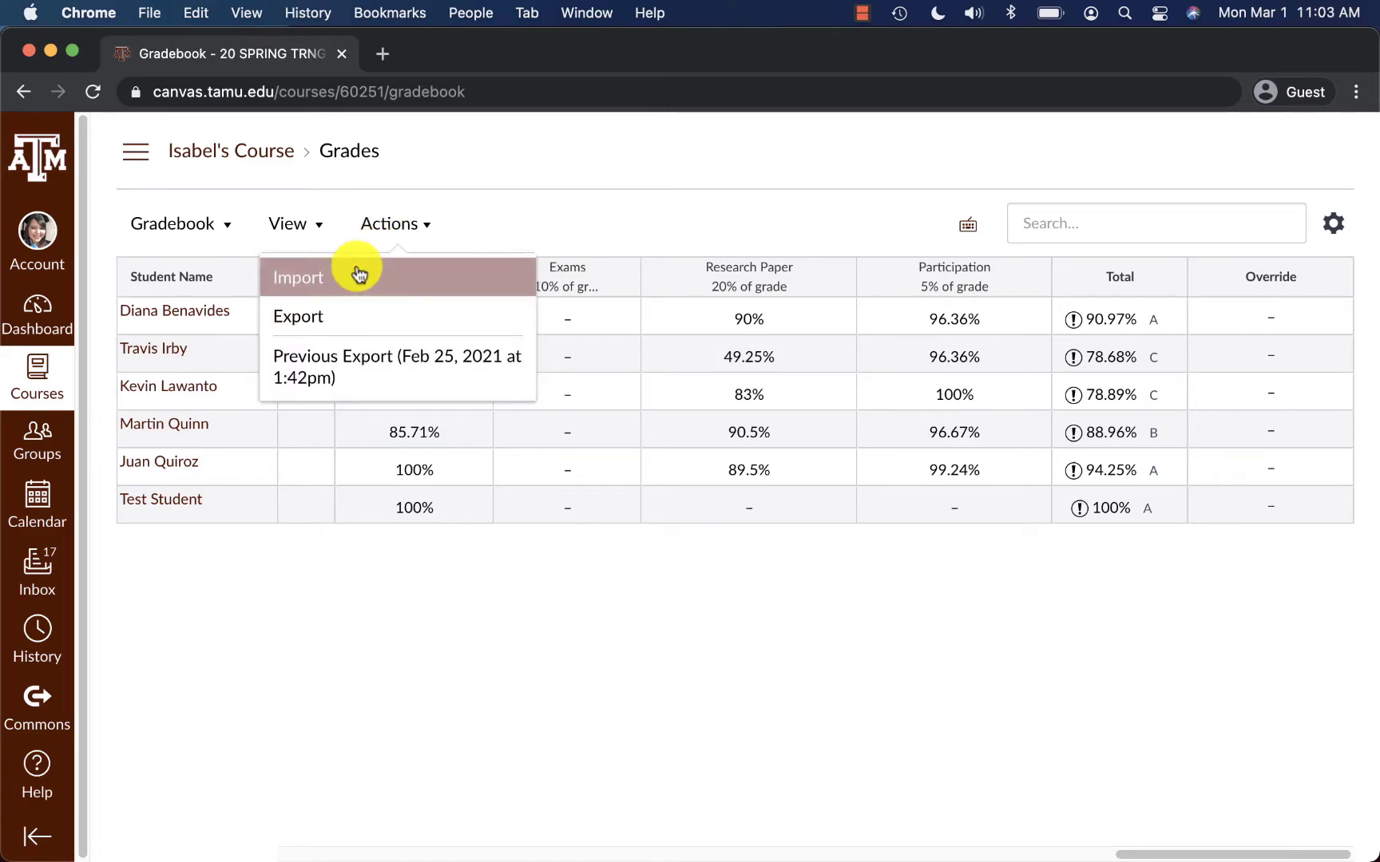
left_click(330, 320)
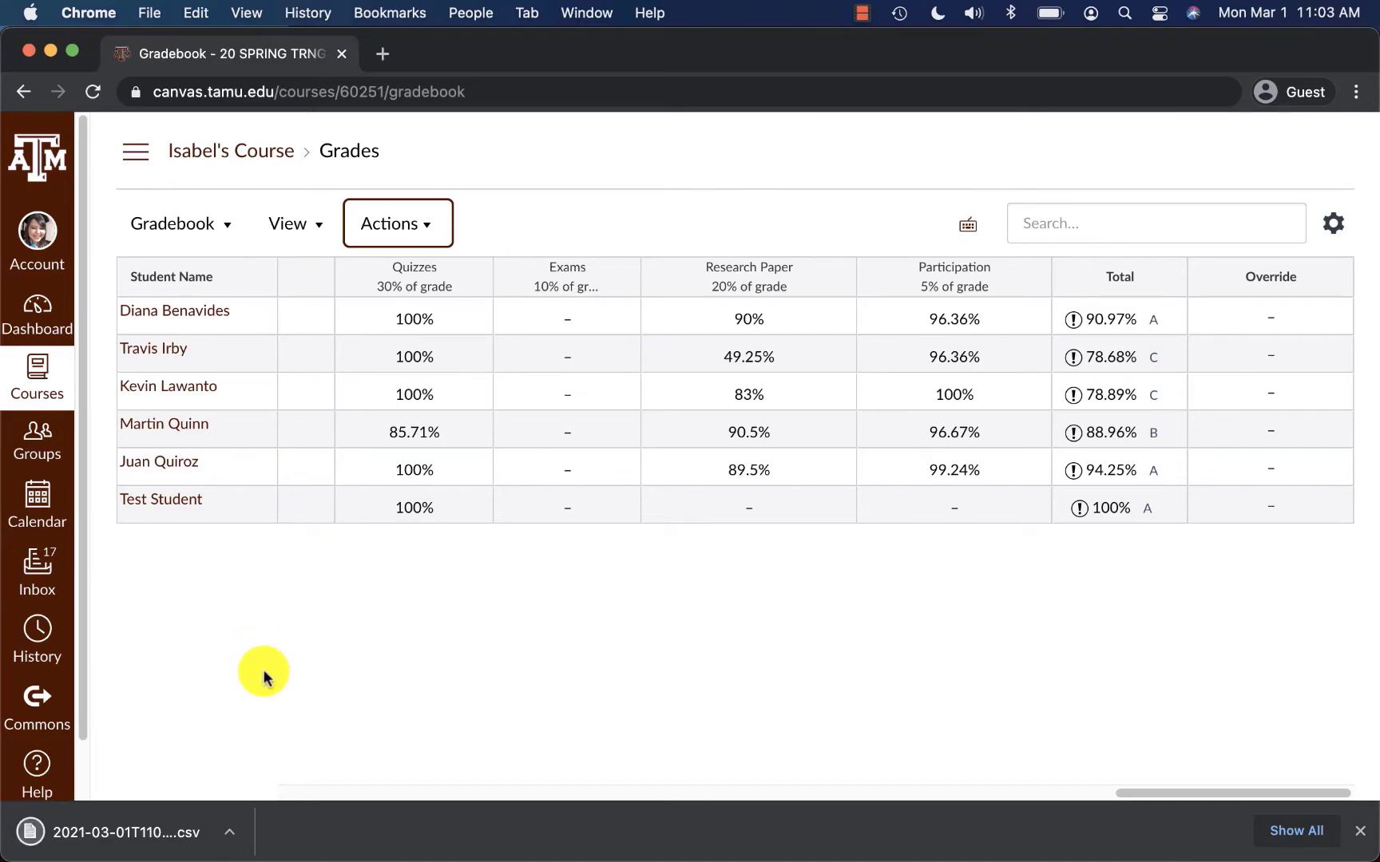
left_click(149, 838)
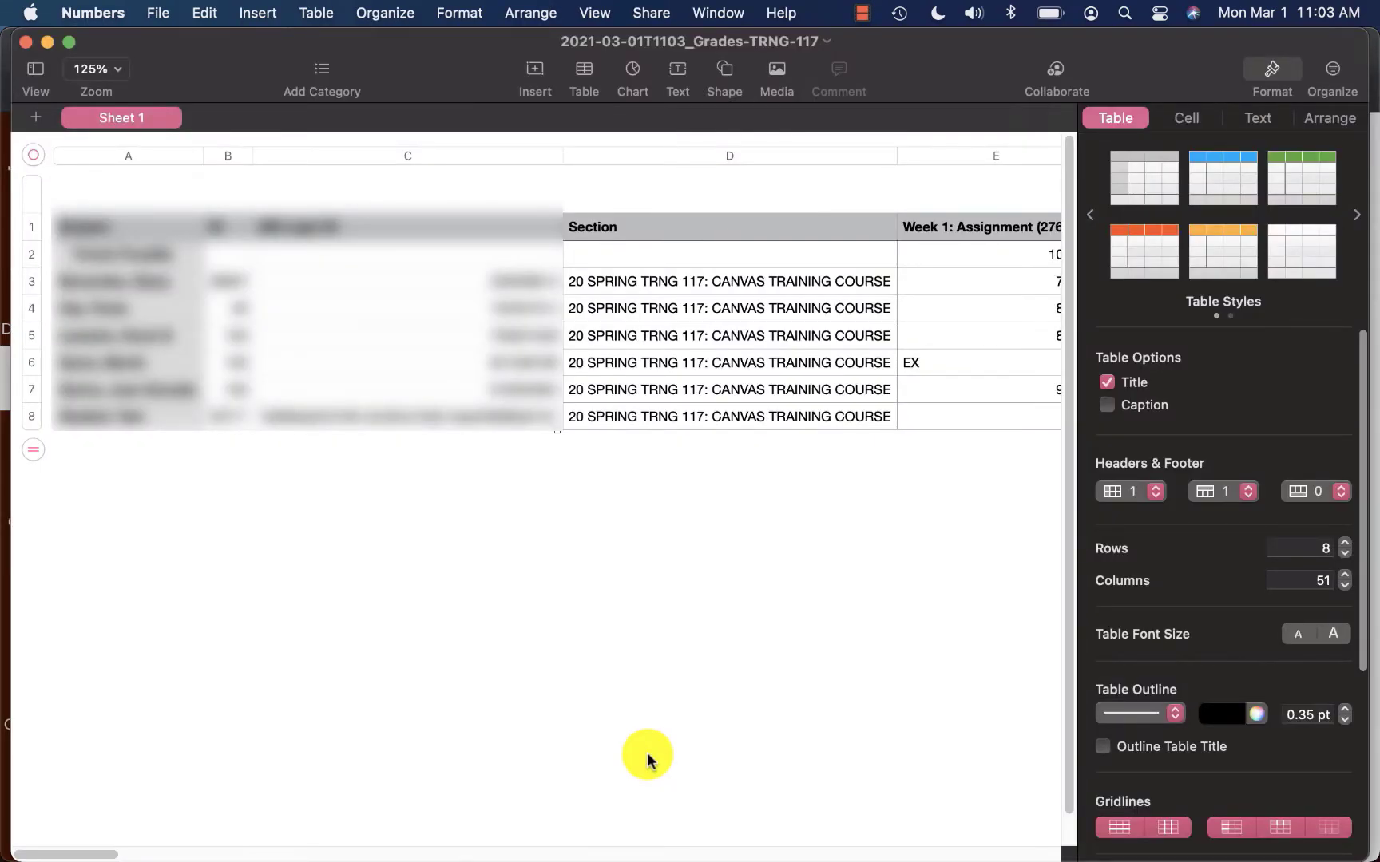
Scroll the exported sheet right to columns AR–AY to reveal the empty Override Score column
scroll(647, 754, "right", 5)
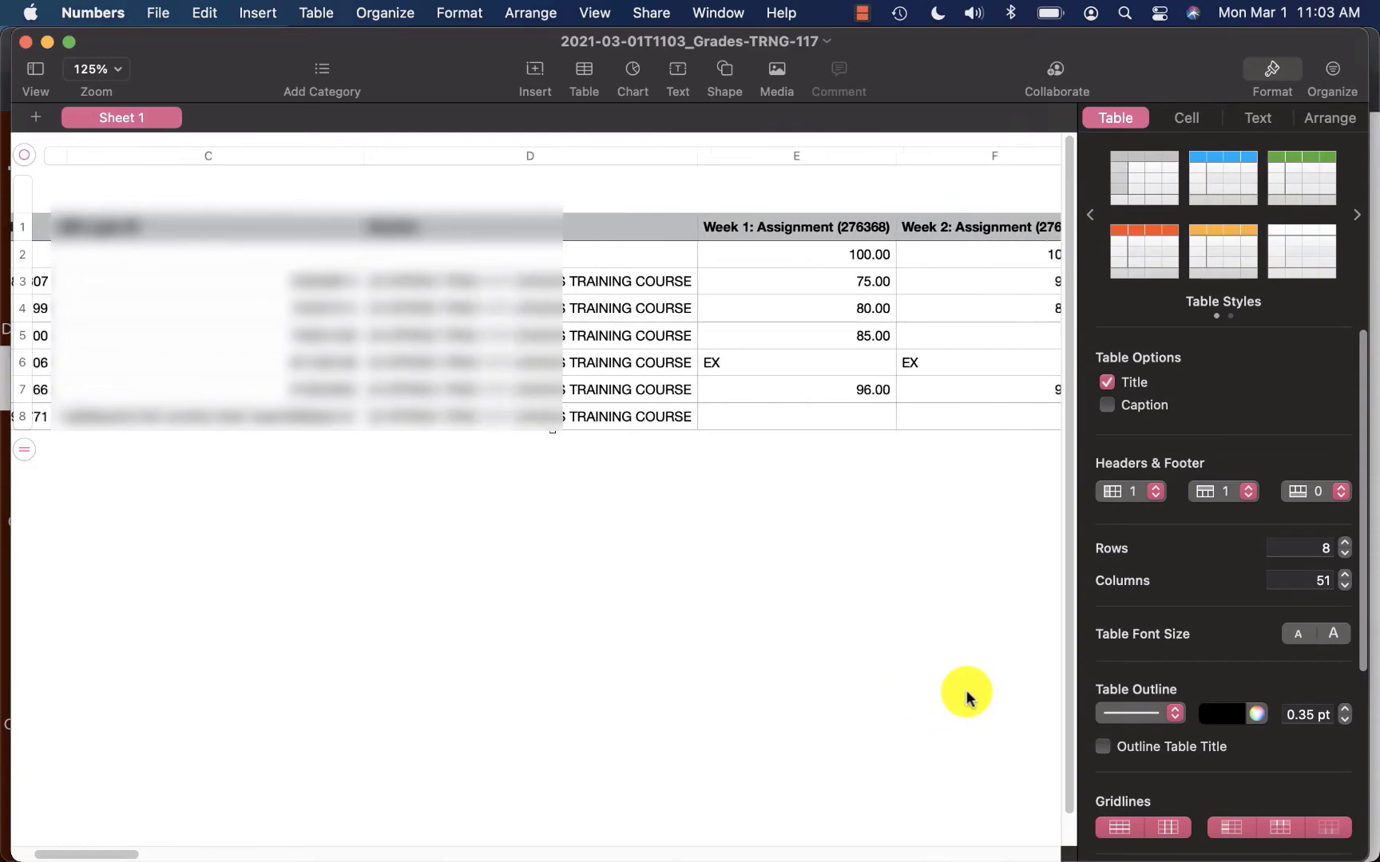
scroll(966, 697, "right", 15)
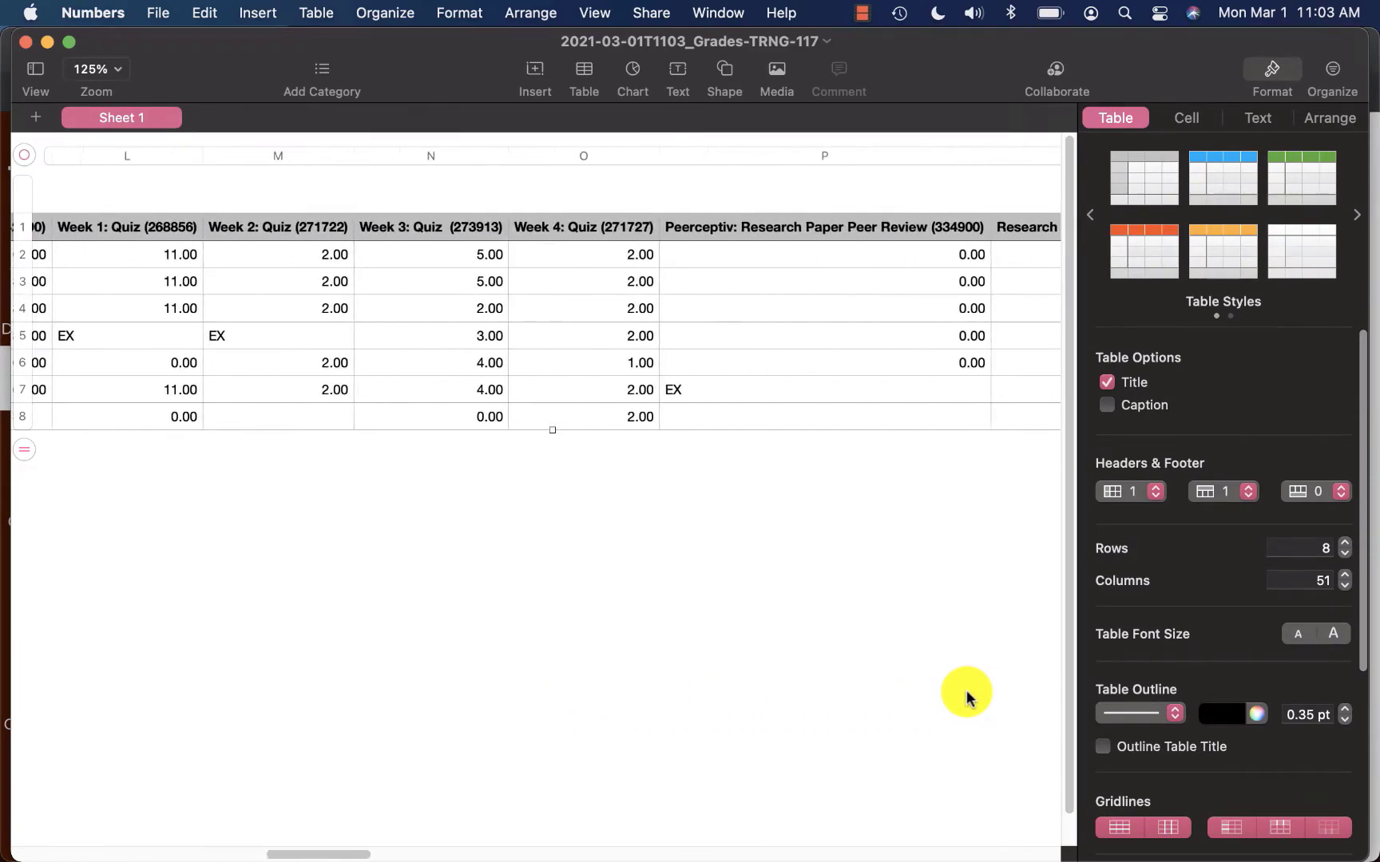
scroll(966, 697, "right", 15)
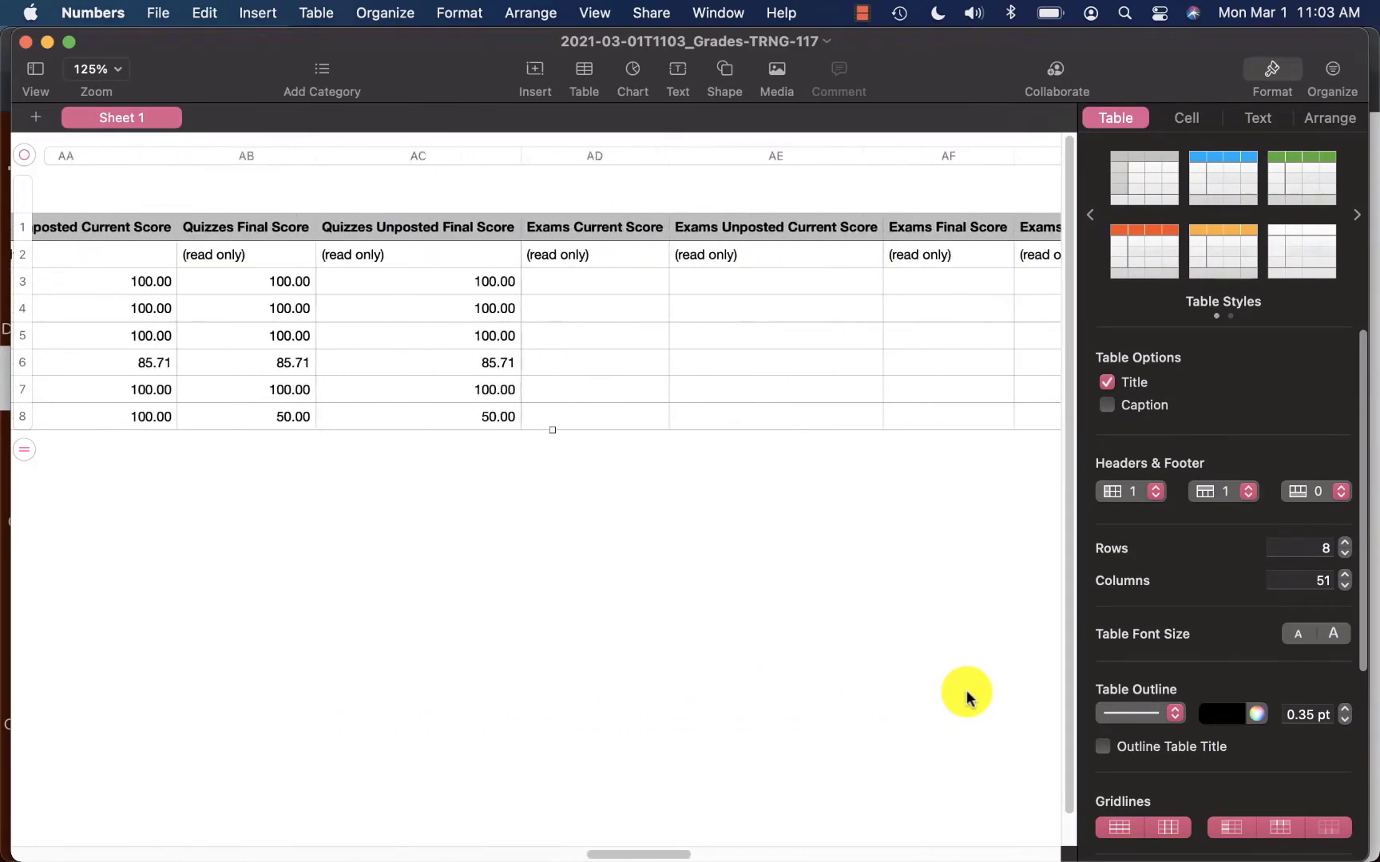
scroll(966, 697, "right", 15)
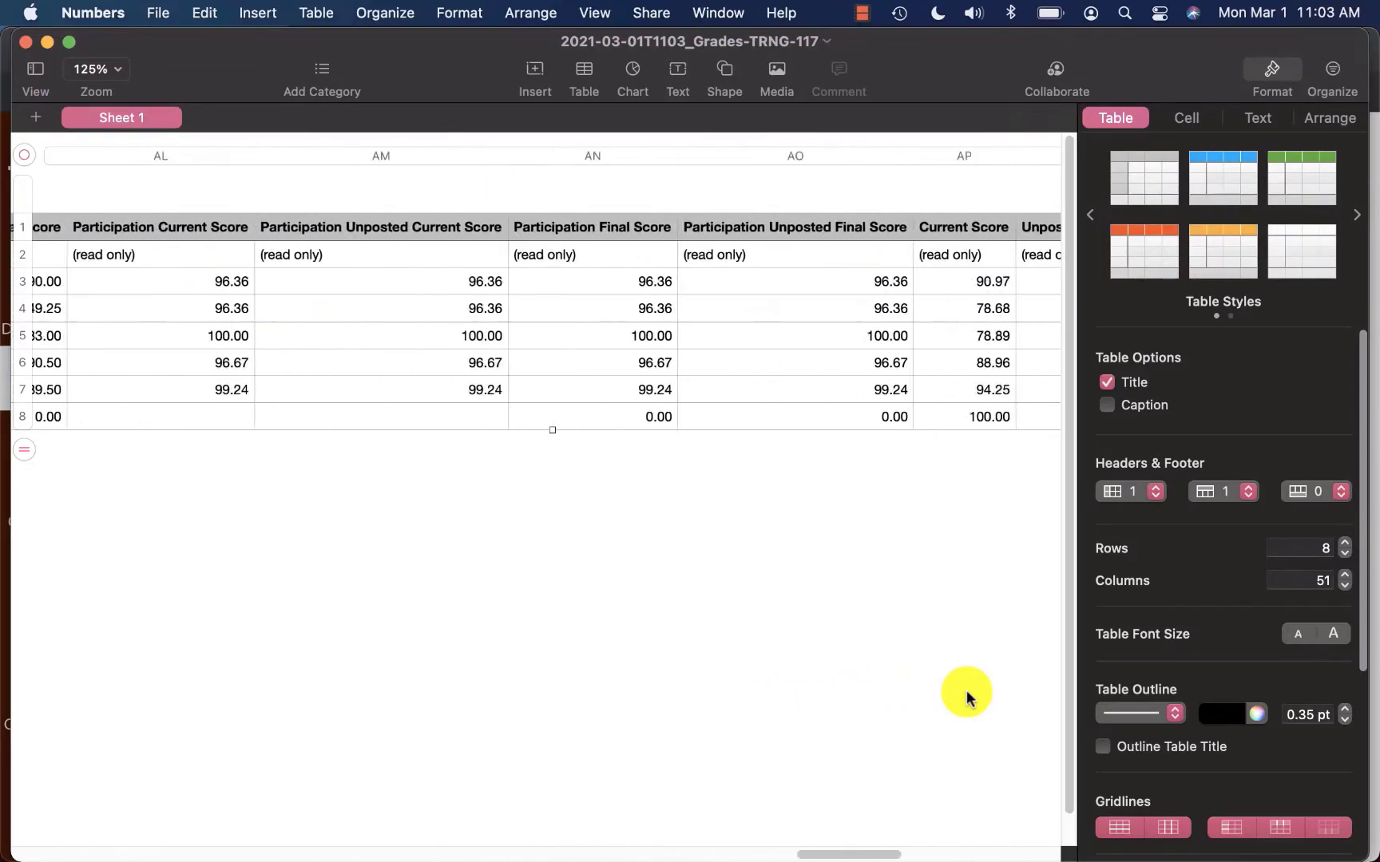
scroll(966, 694, "right", 10)
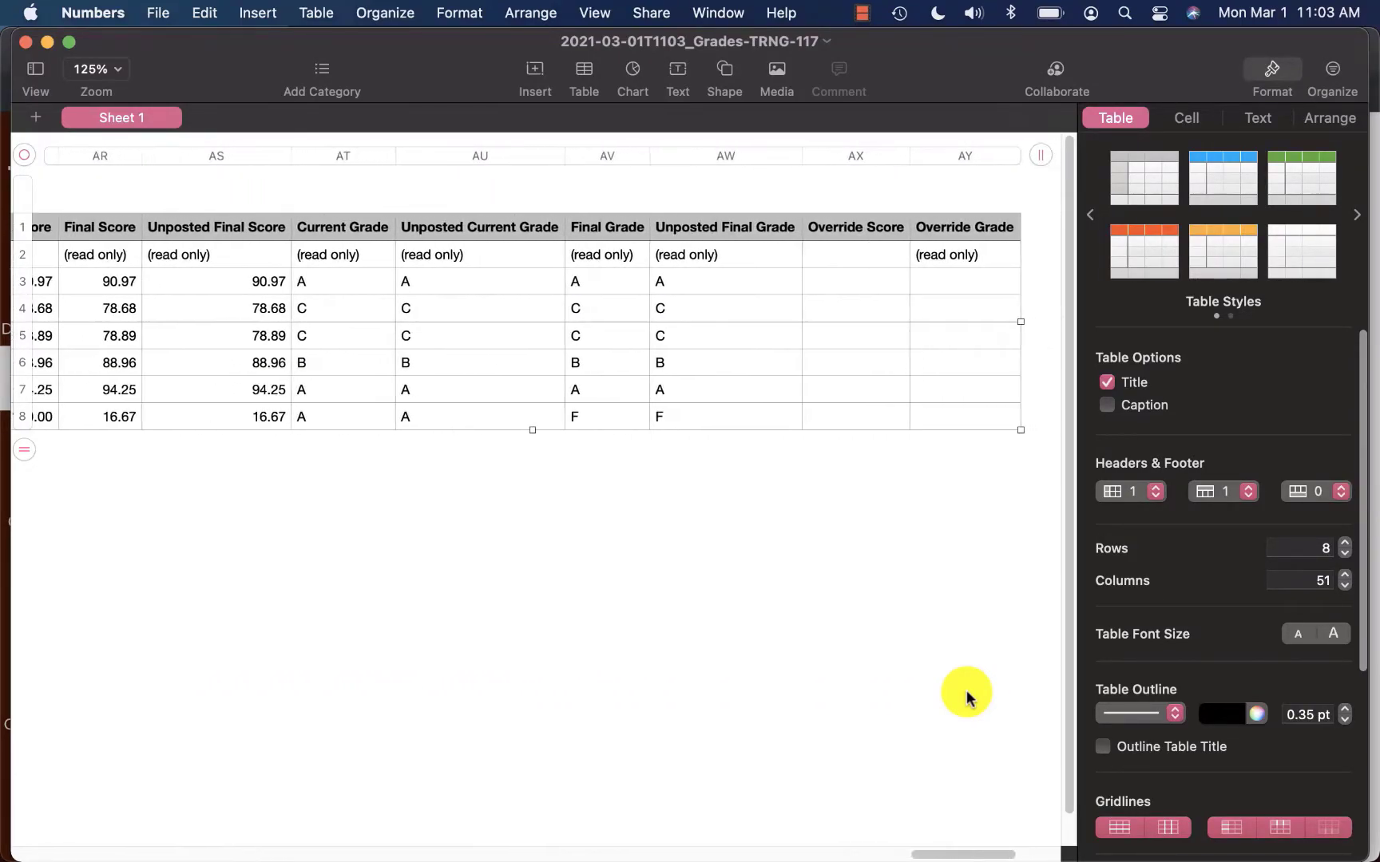
scroll(965, 697, "right", 1)
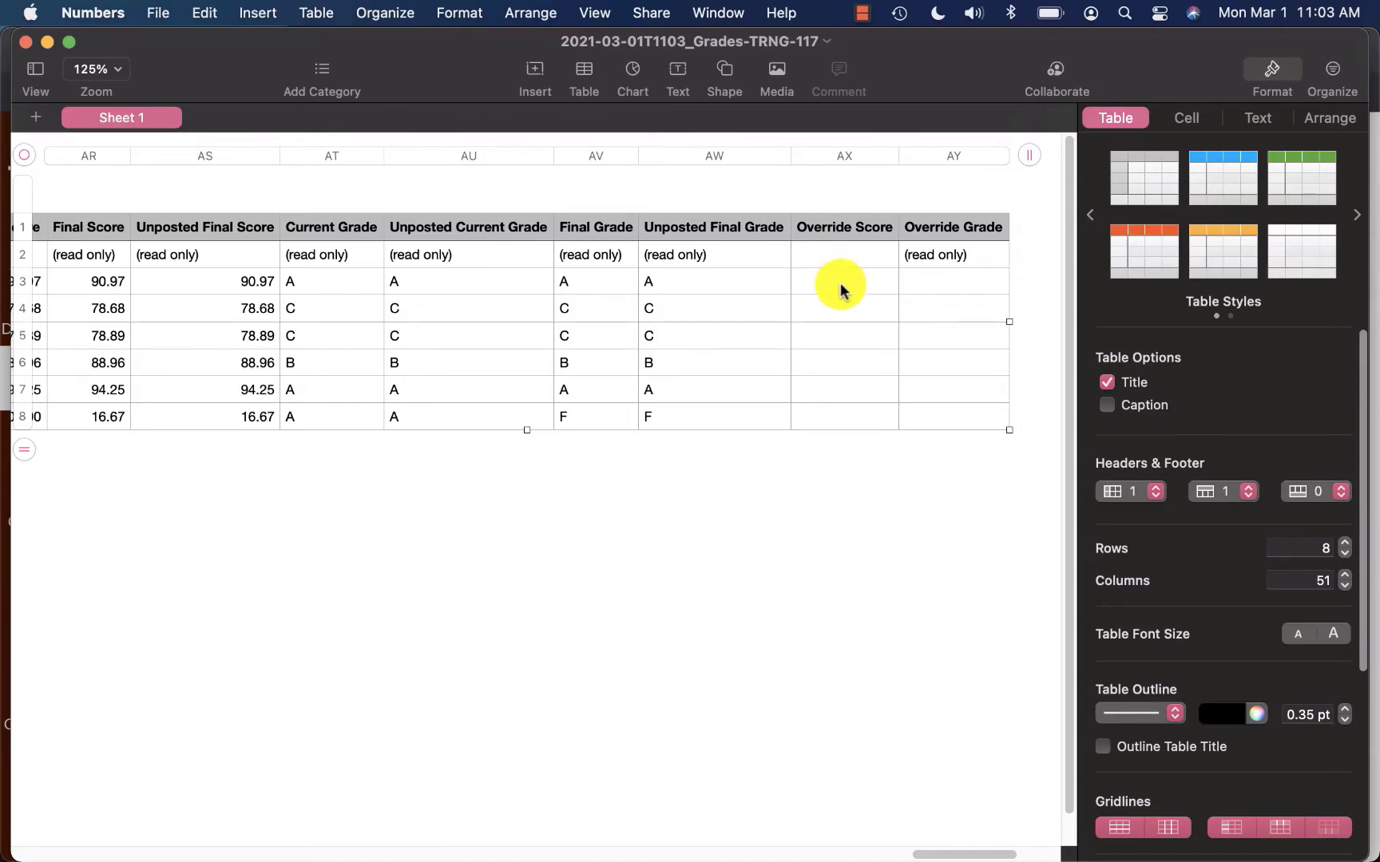
scroll(826, 456, "left", 2)
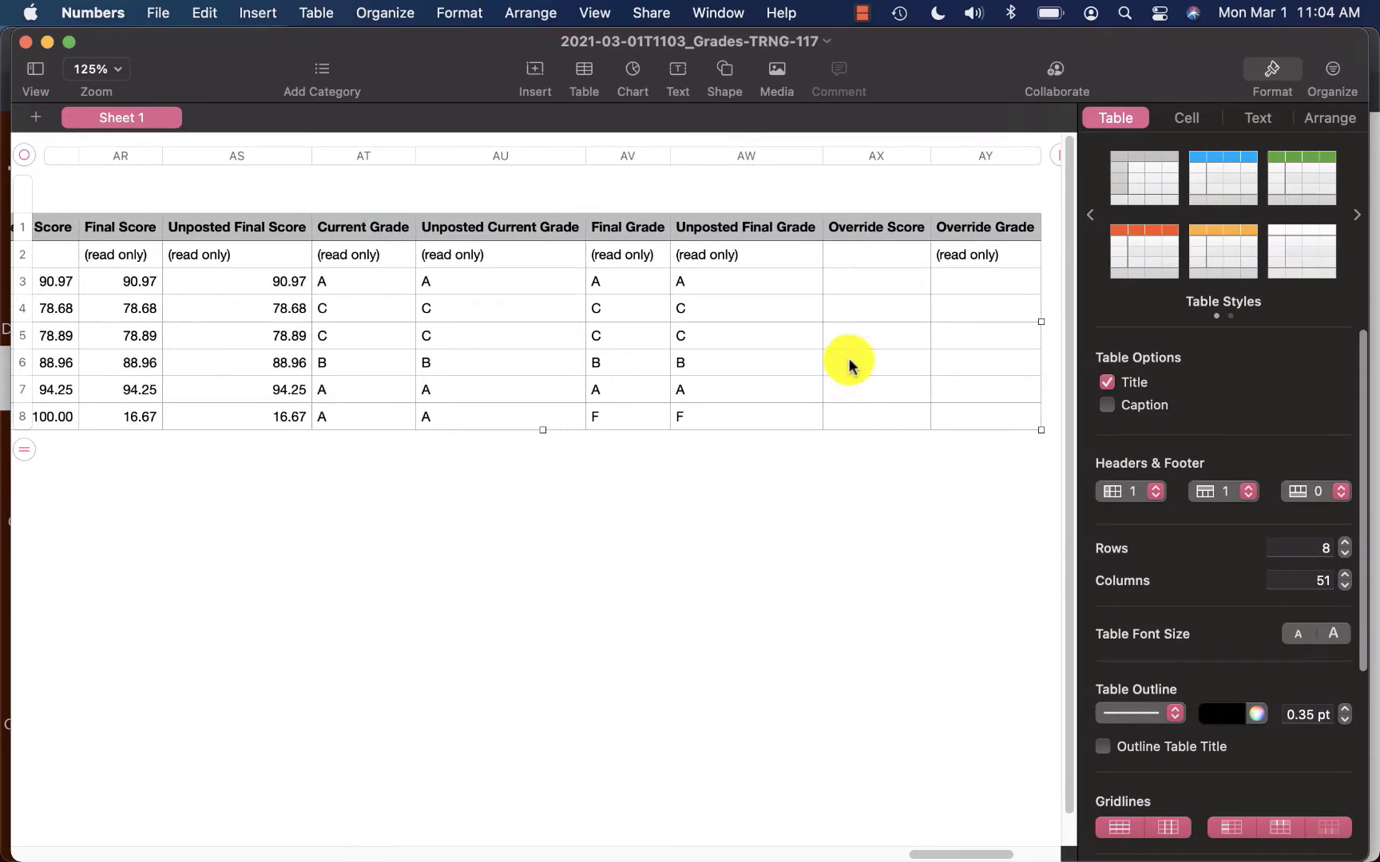
Fill Override Score with =AS3+5 in AX3, copied down for all five students
double_click(878, 279)
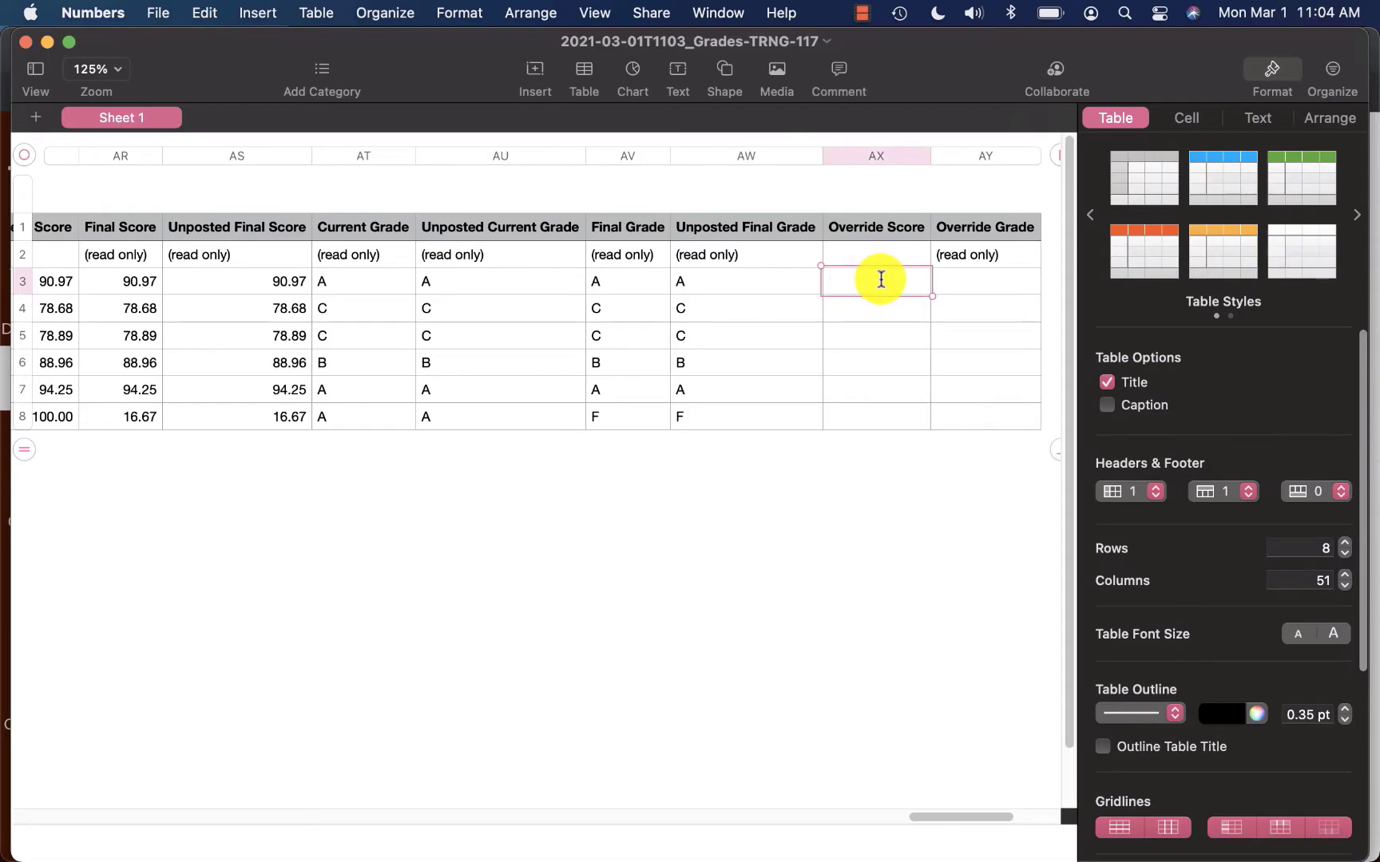
type("=")
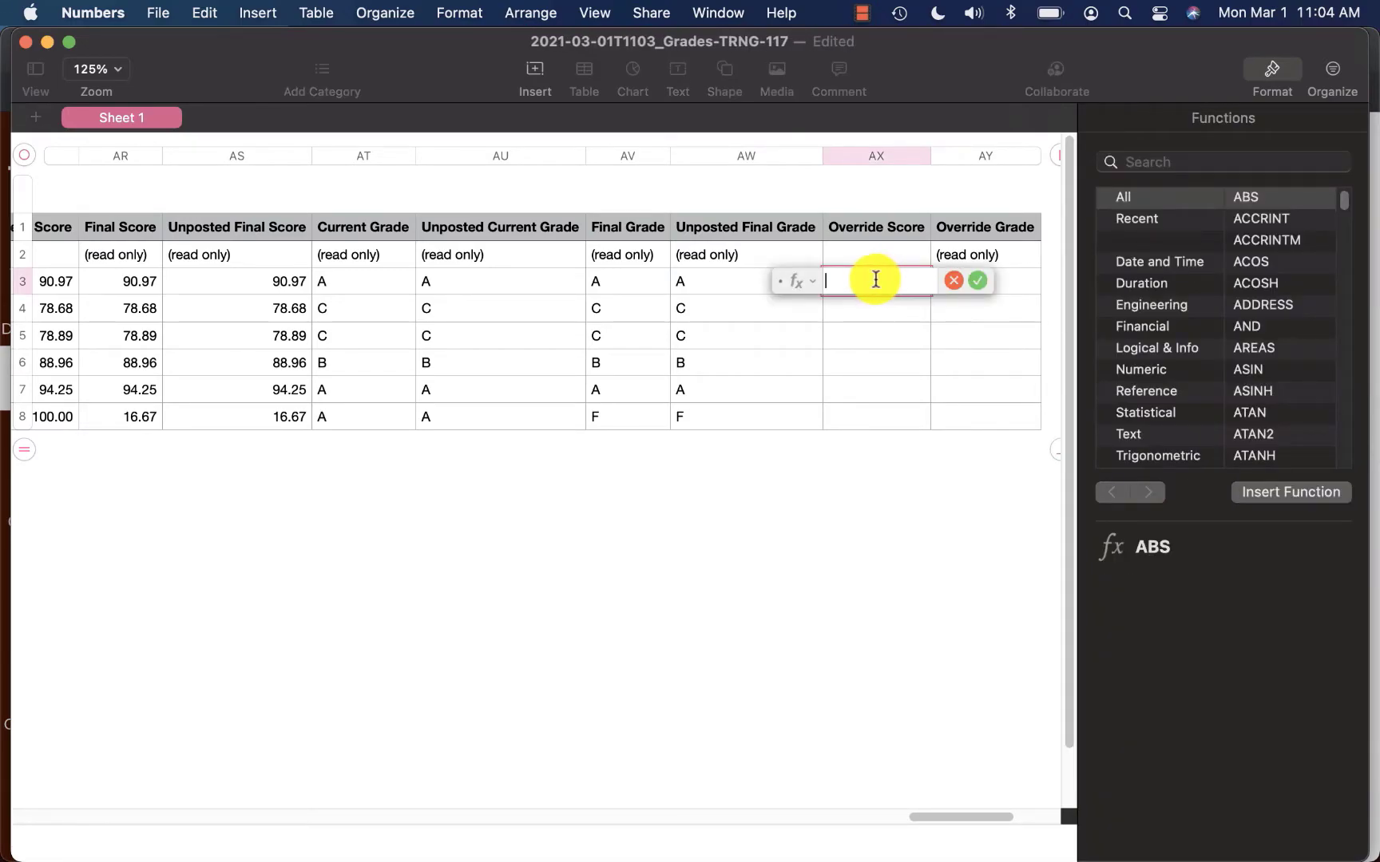
left_click(252, 289)
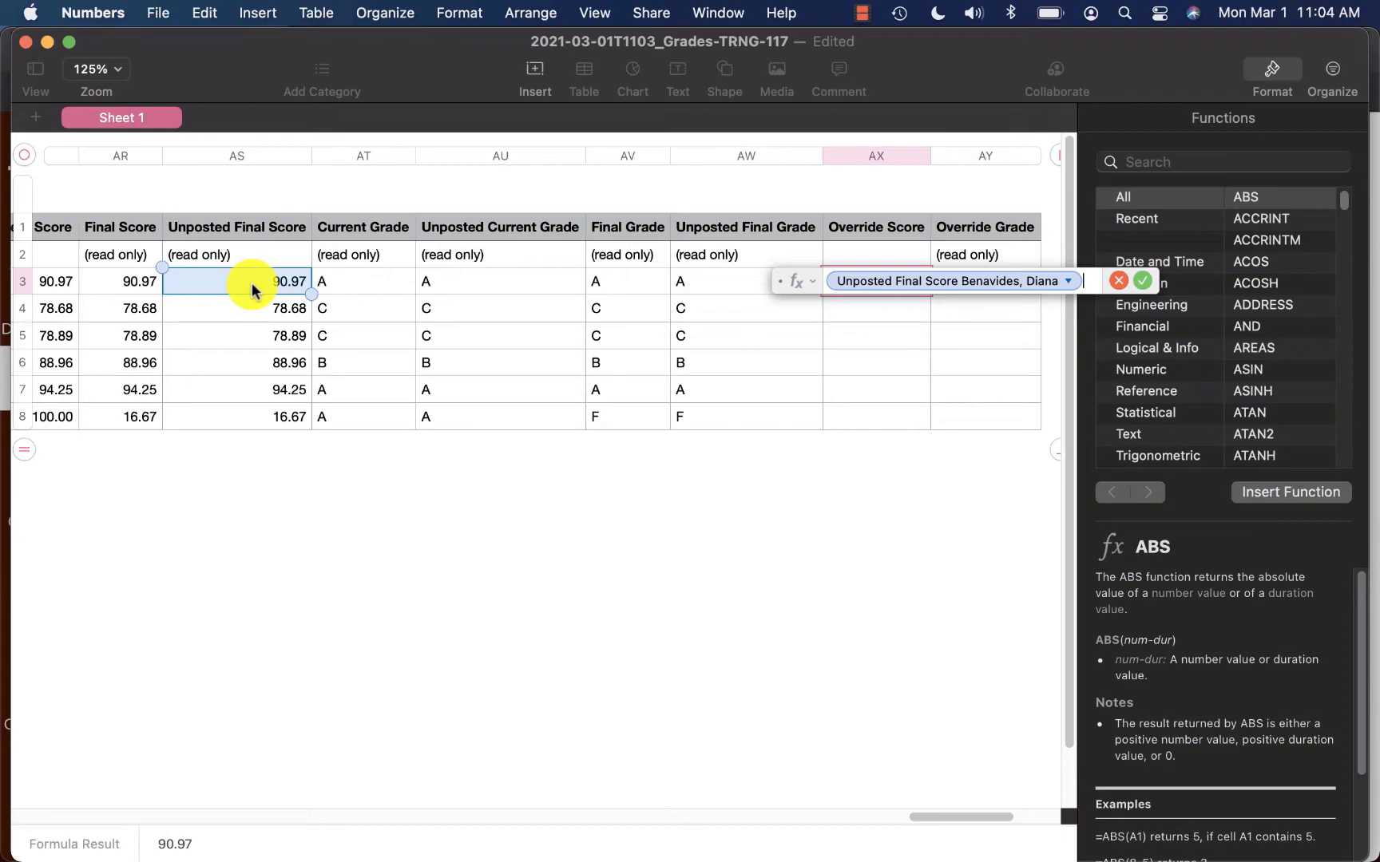
type("+")
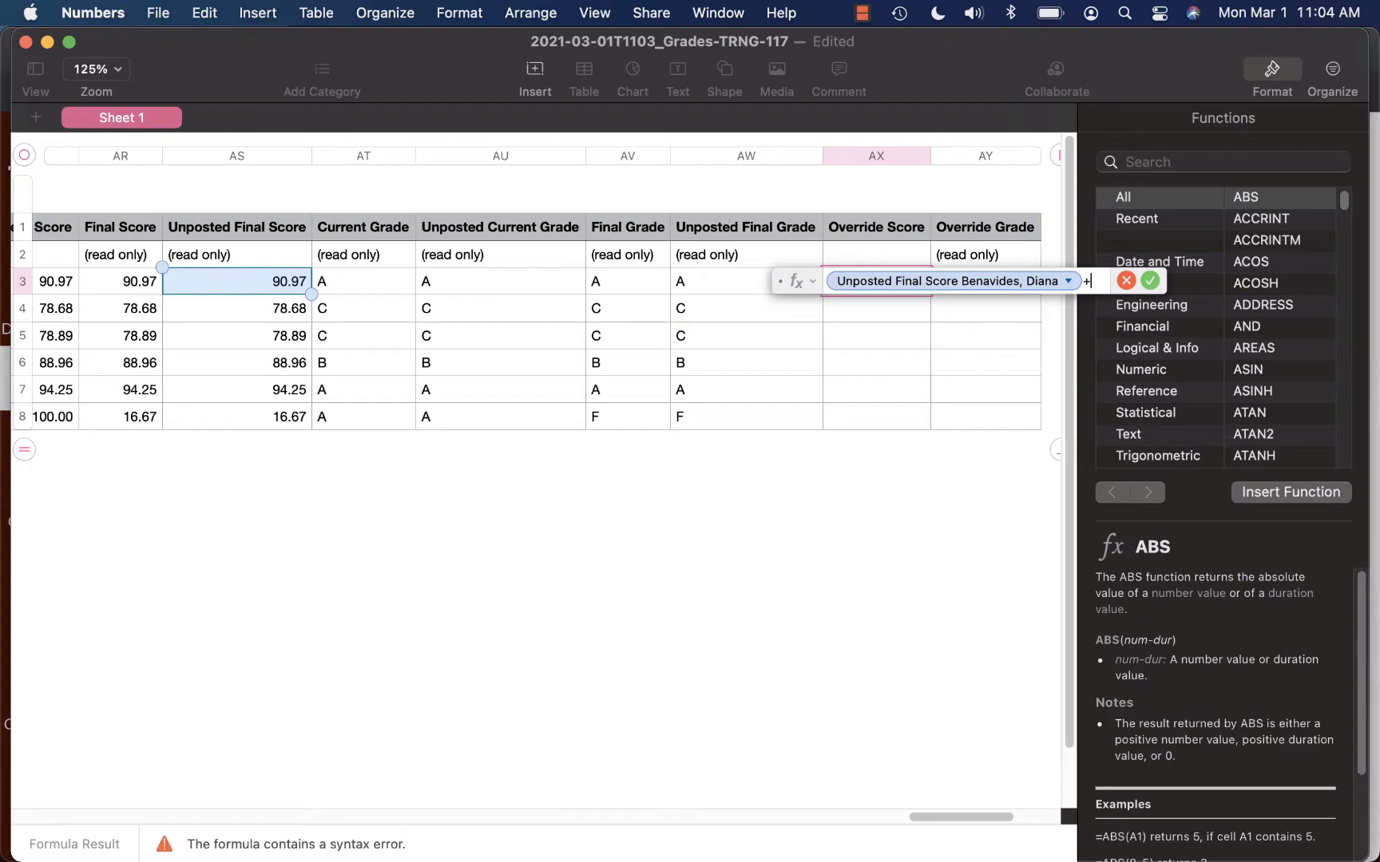
type("5")
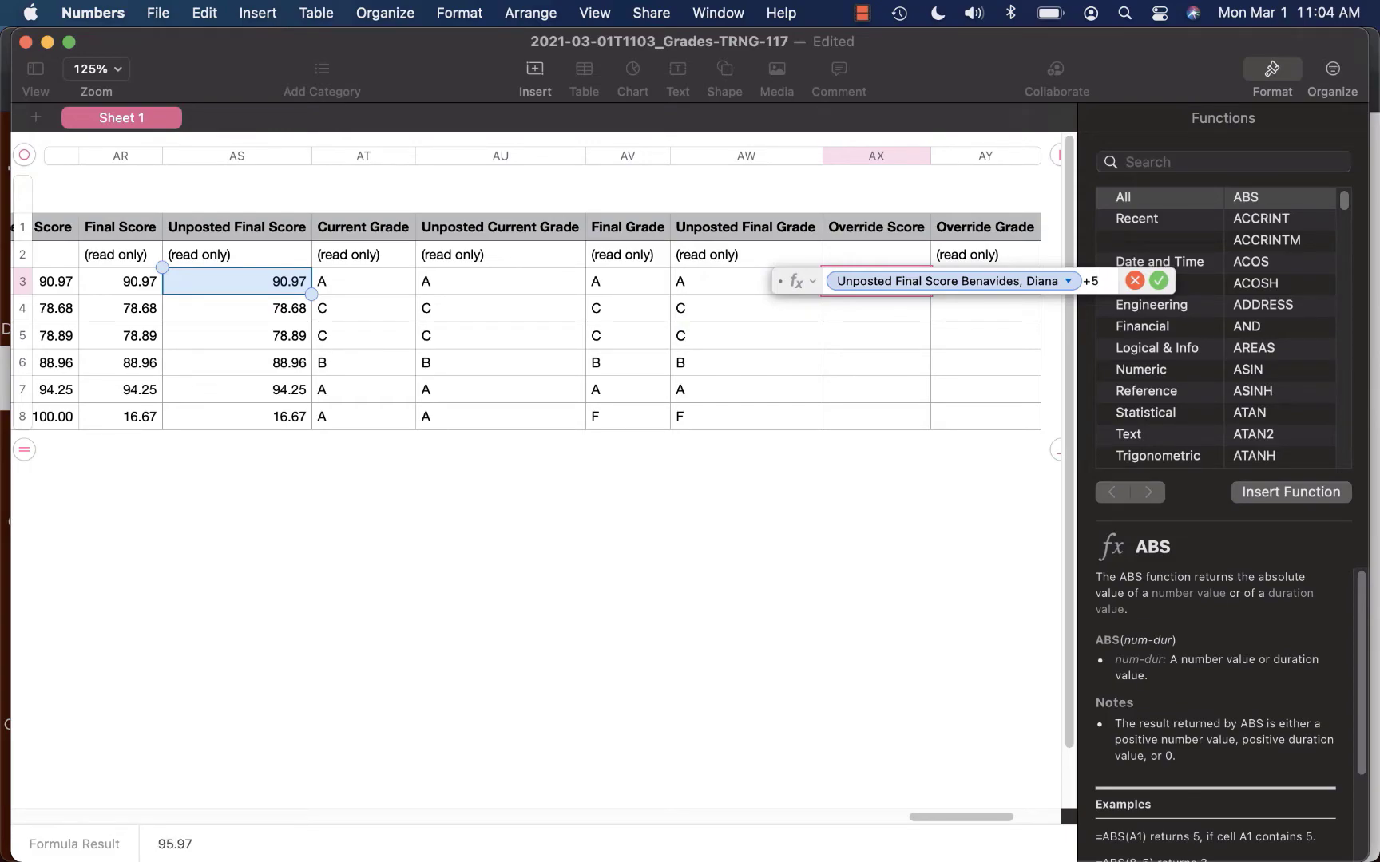
key("Return")
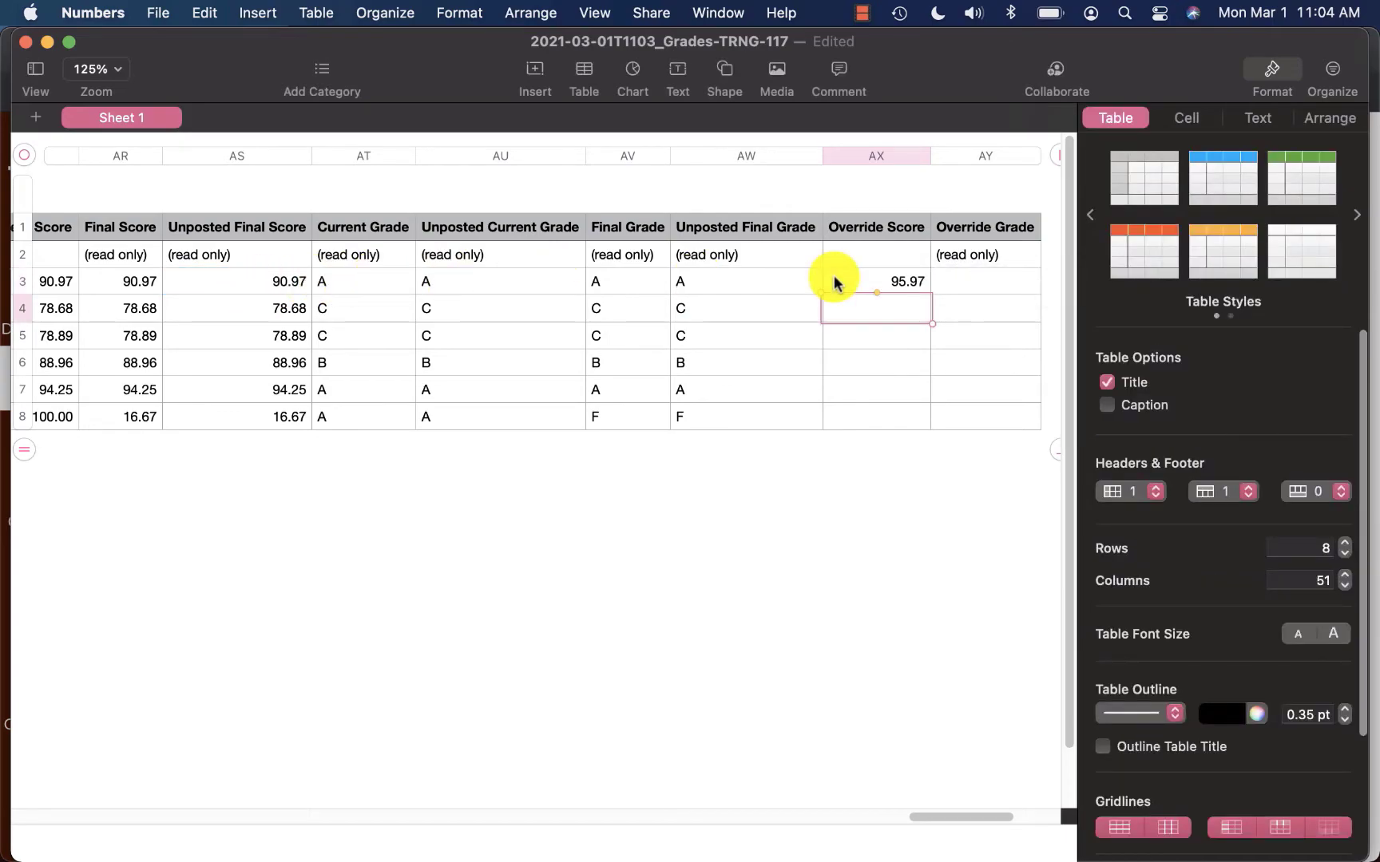
left_click(835, 280)
left_click_drag(880, 295, 881, 392)
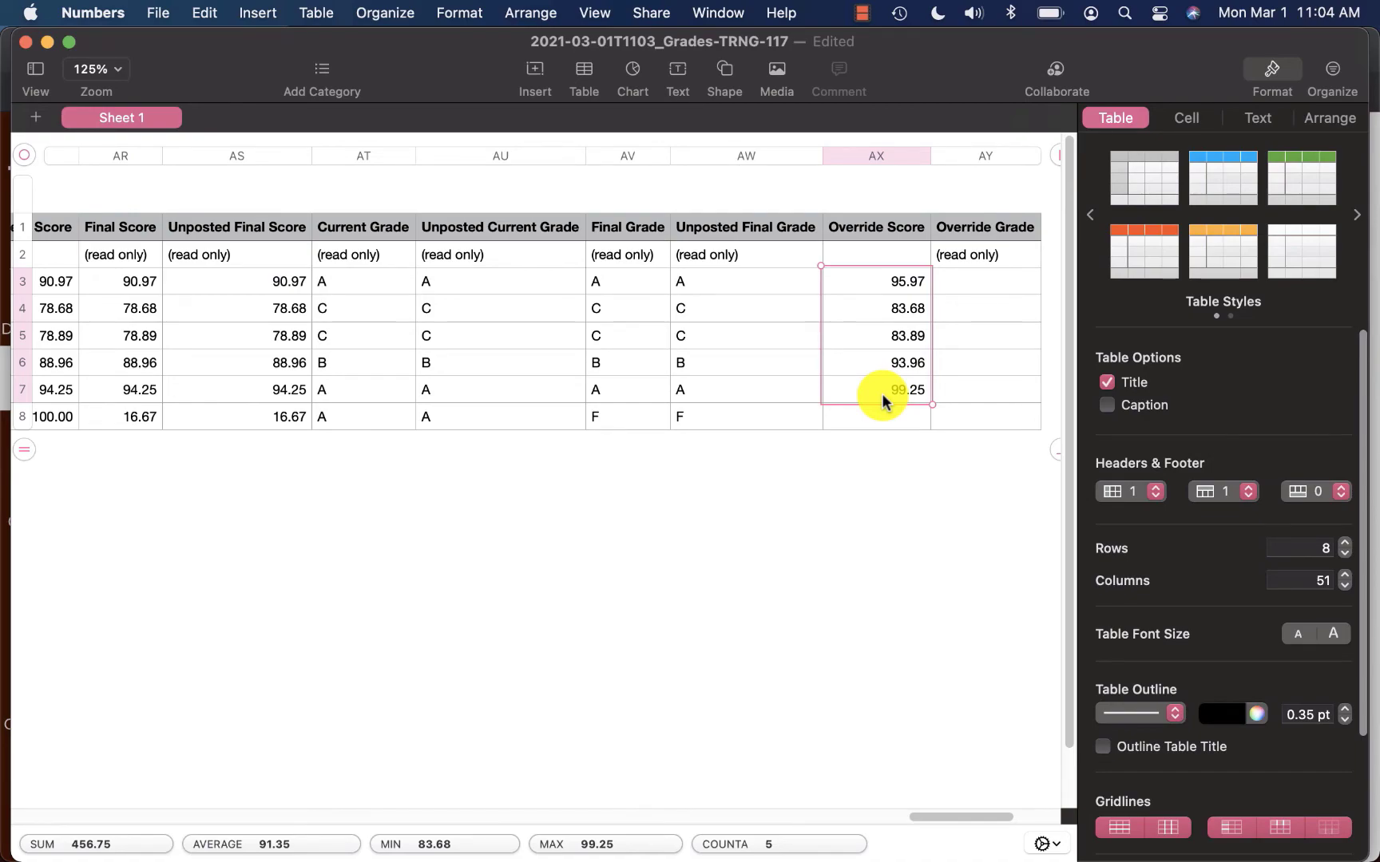
left_click(909, 311)
left_click(909, 312)
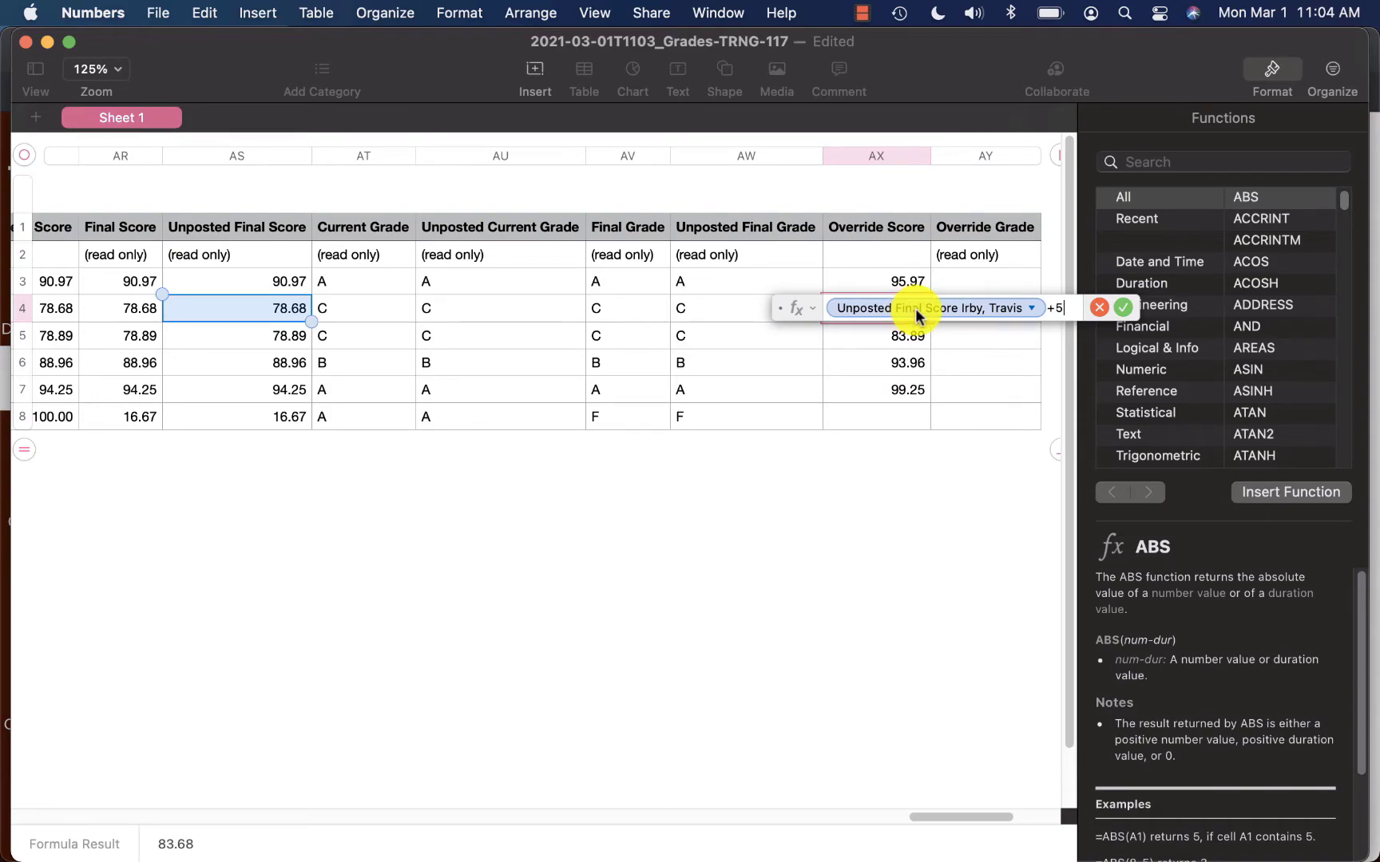
key("Return")
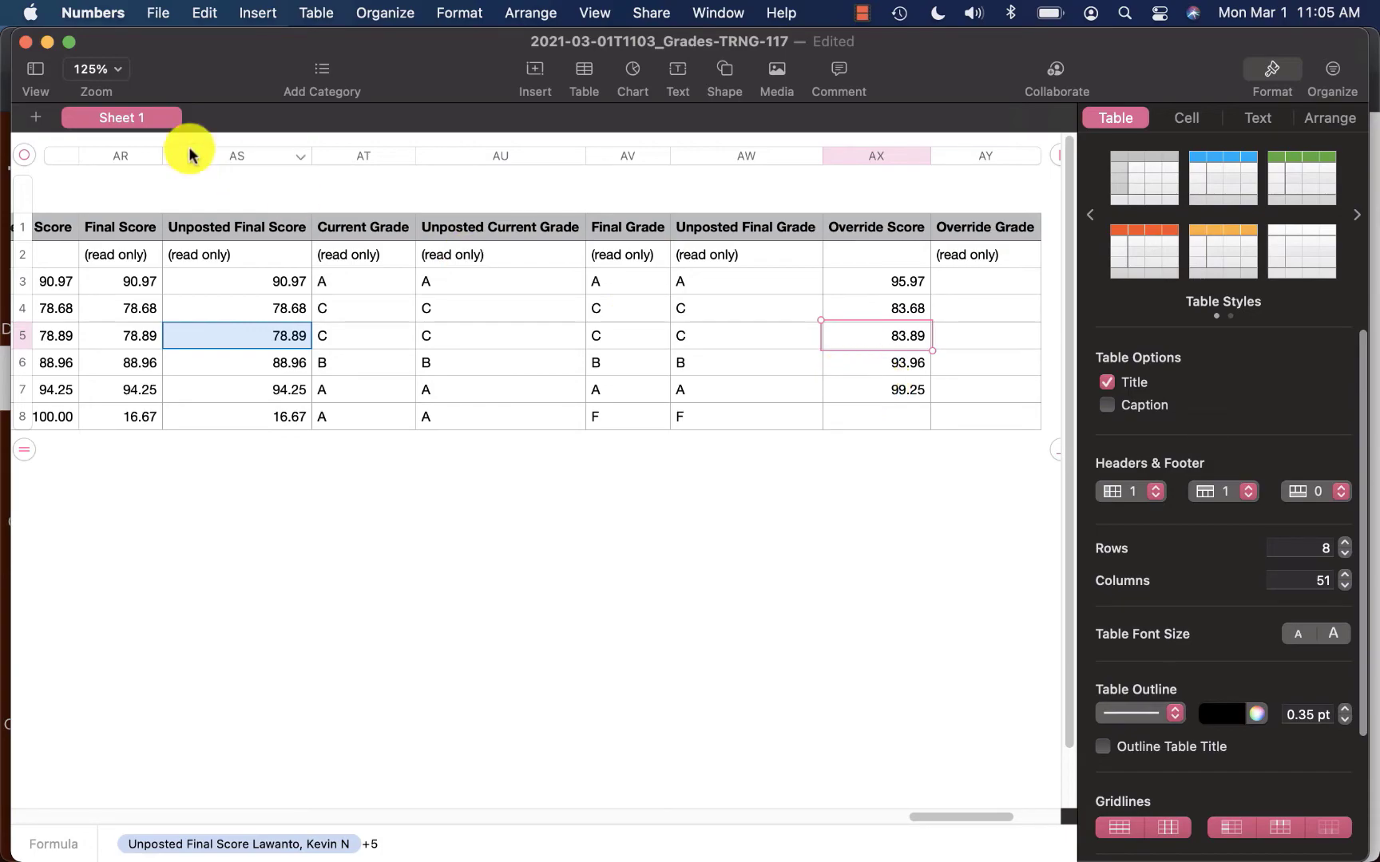
Save the spreadsheet to the Downloads folder
left_click(158, 13)
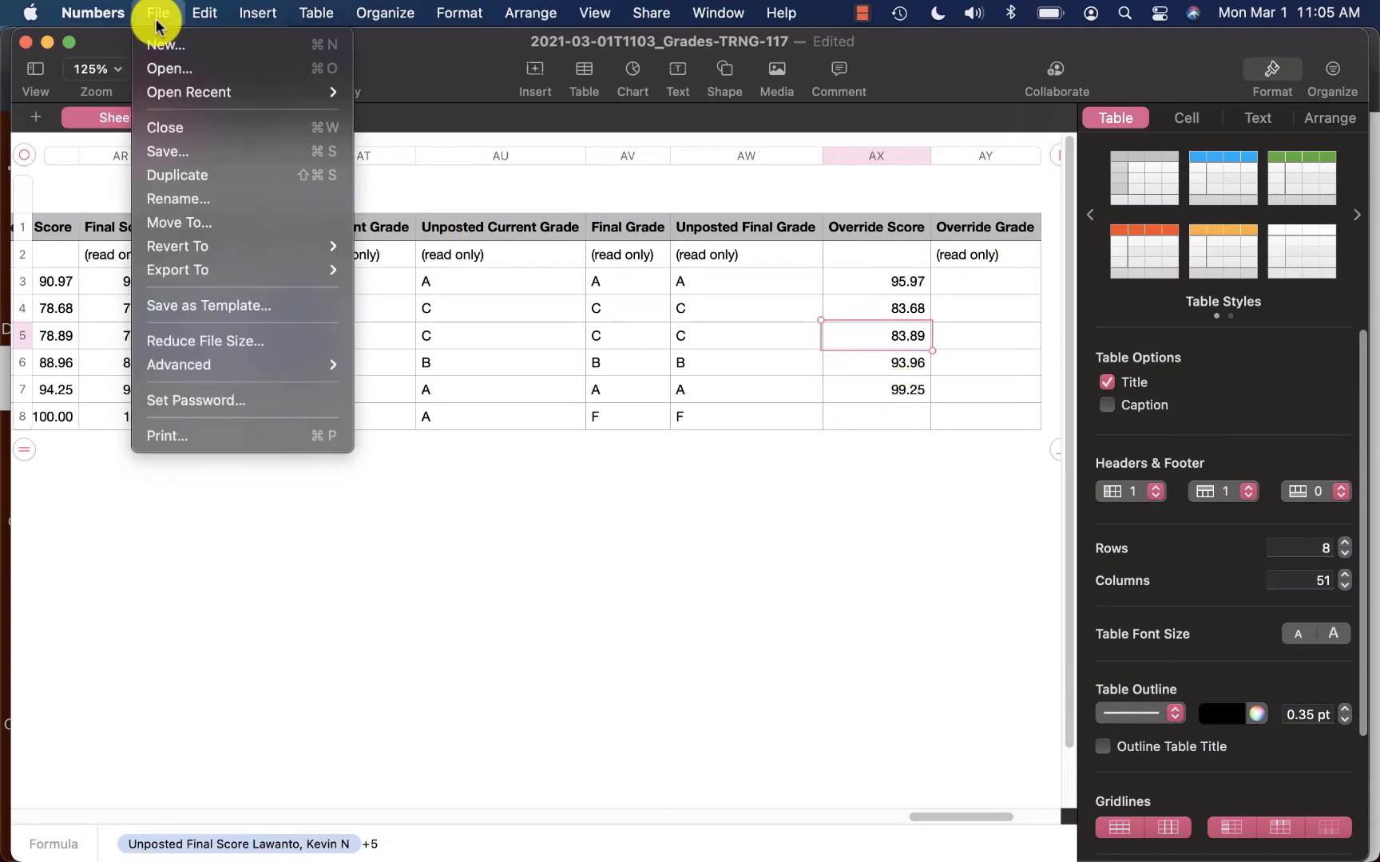
left_click(170, 151)
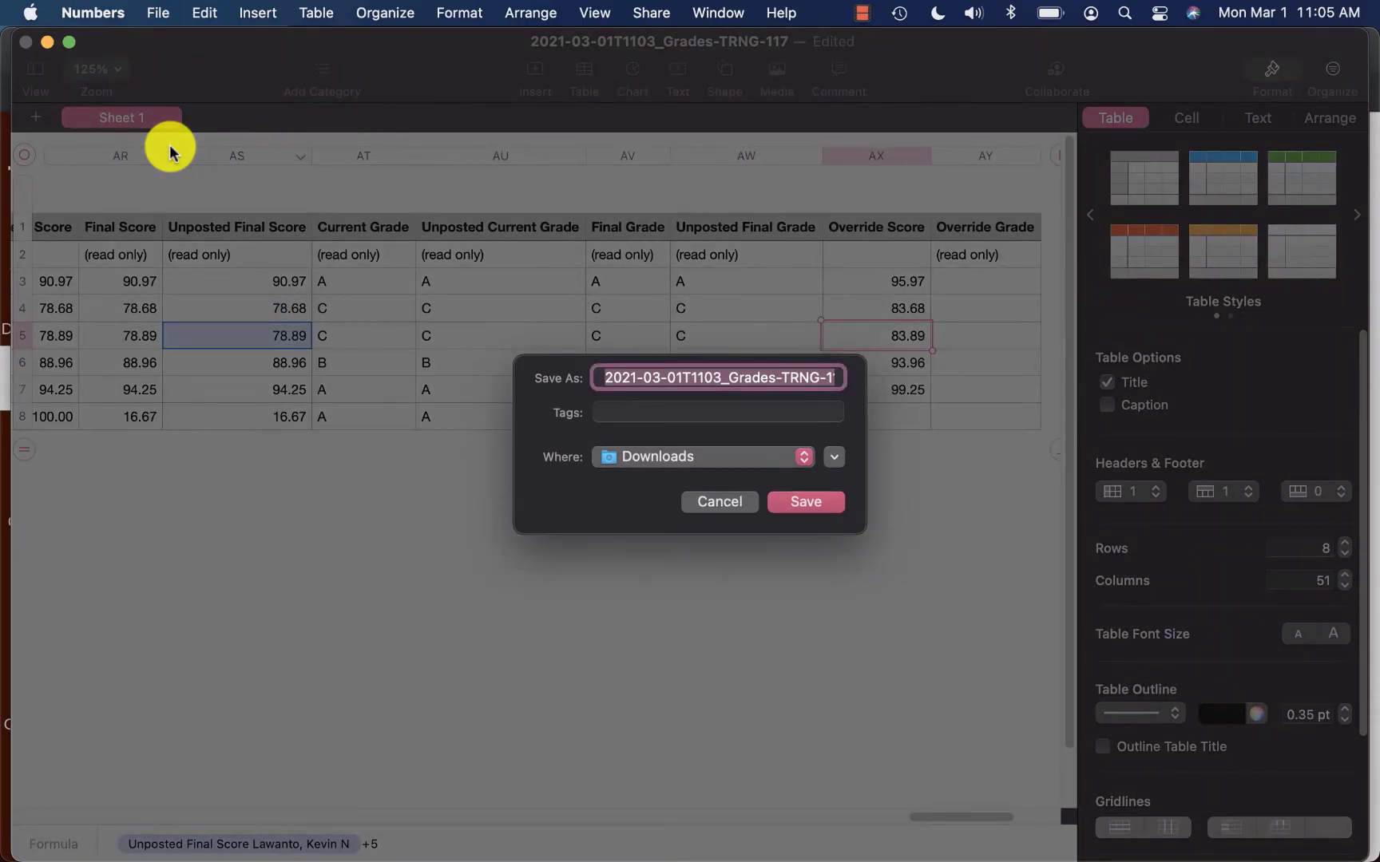
left_click(813, 501)
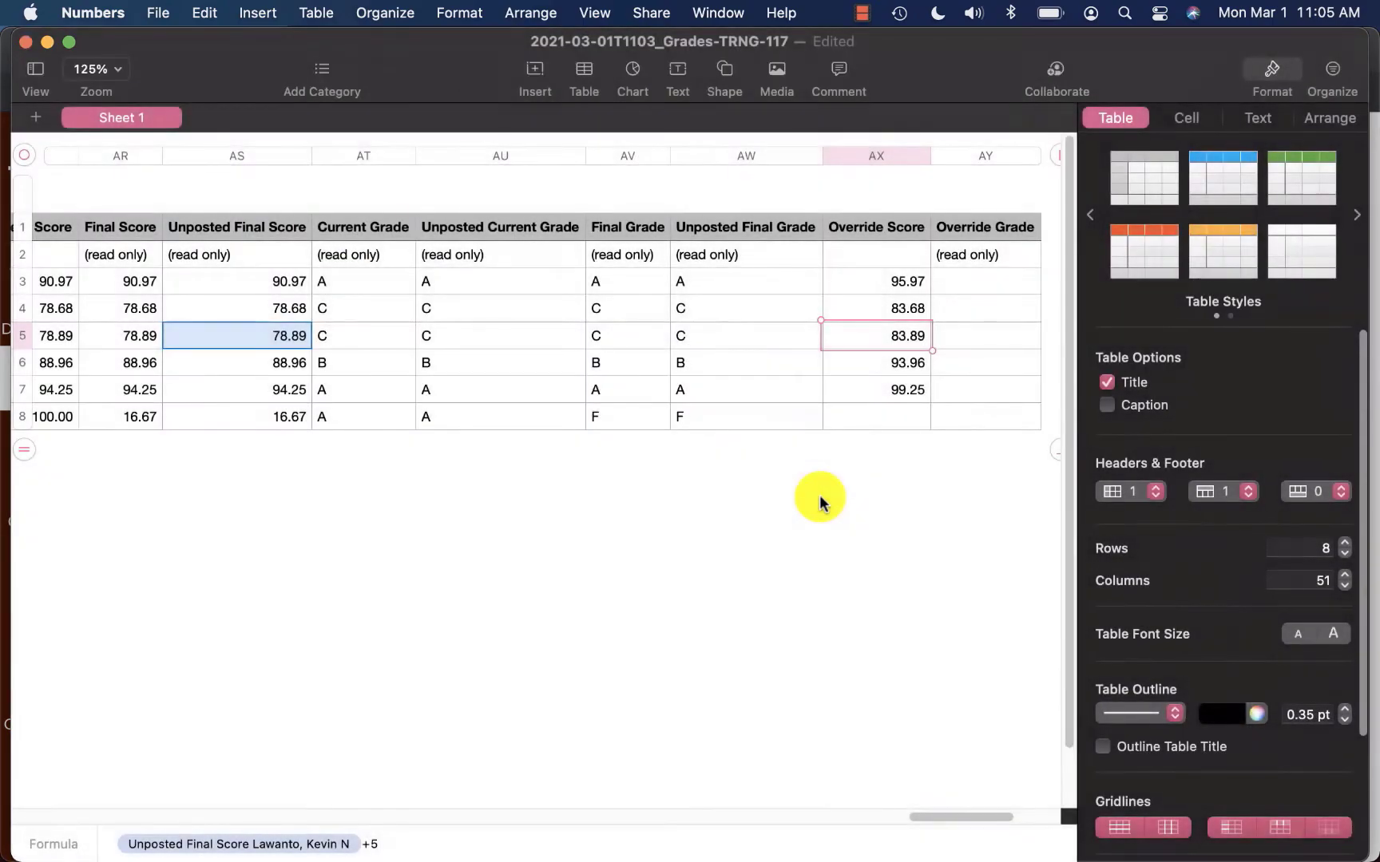
Import the saved override-score CSV into the Canvas gradebook and upload it for review
left_click(722, 817)
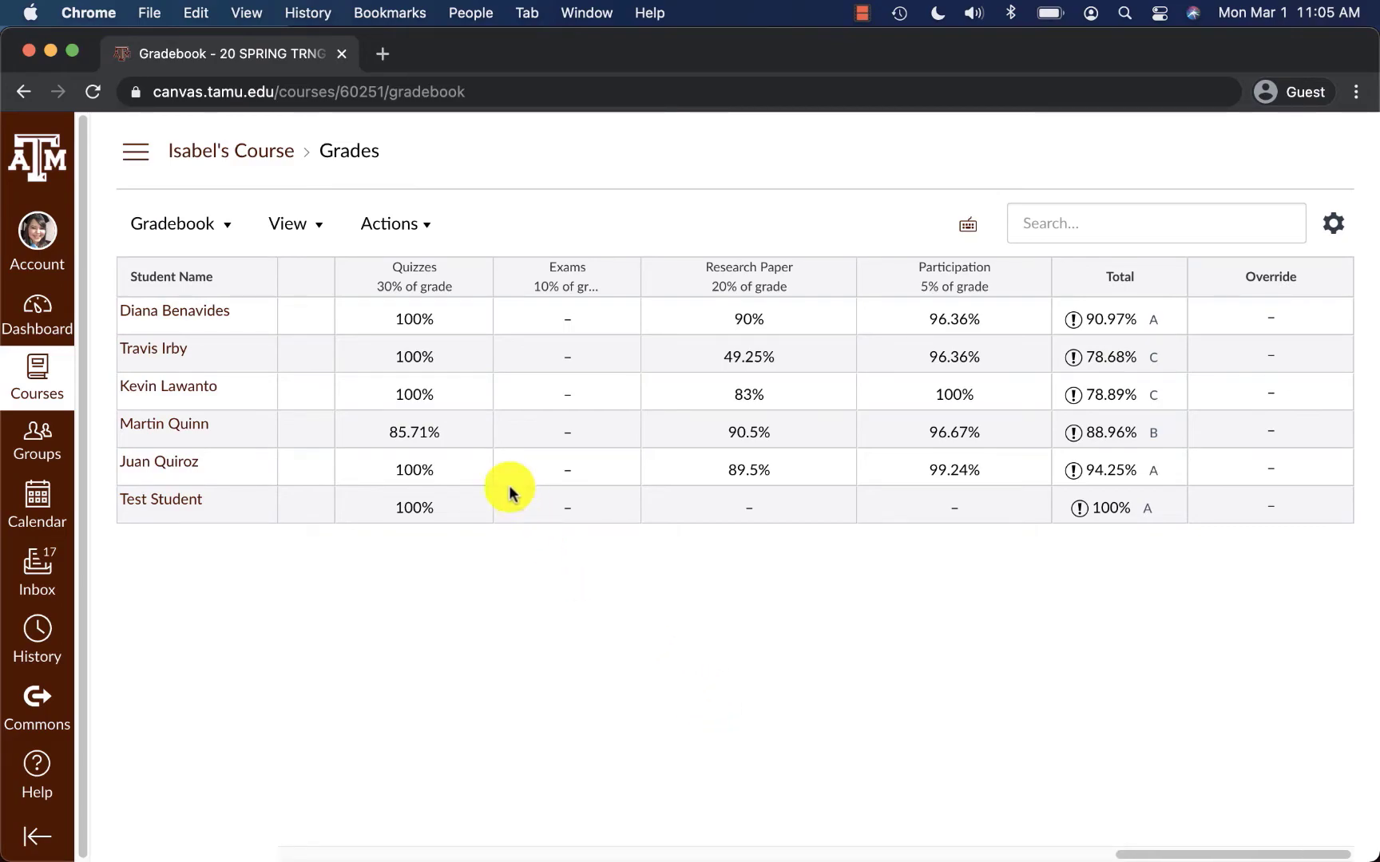
left_click(395, 226)
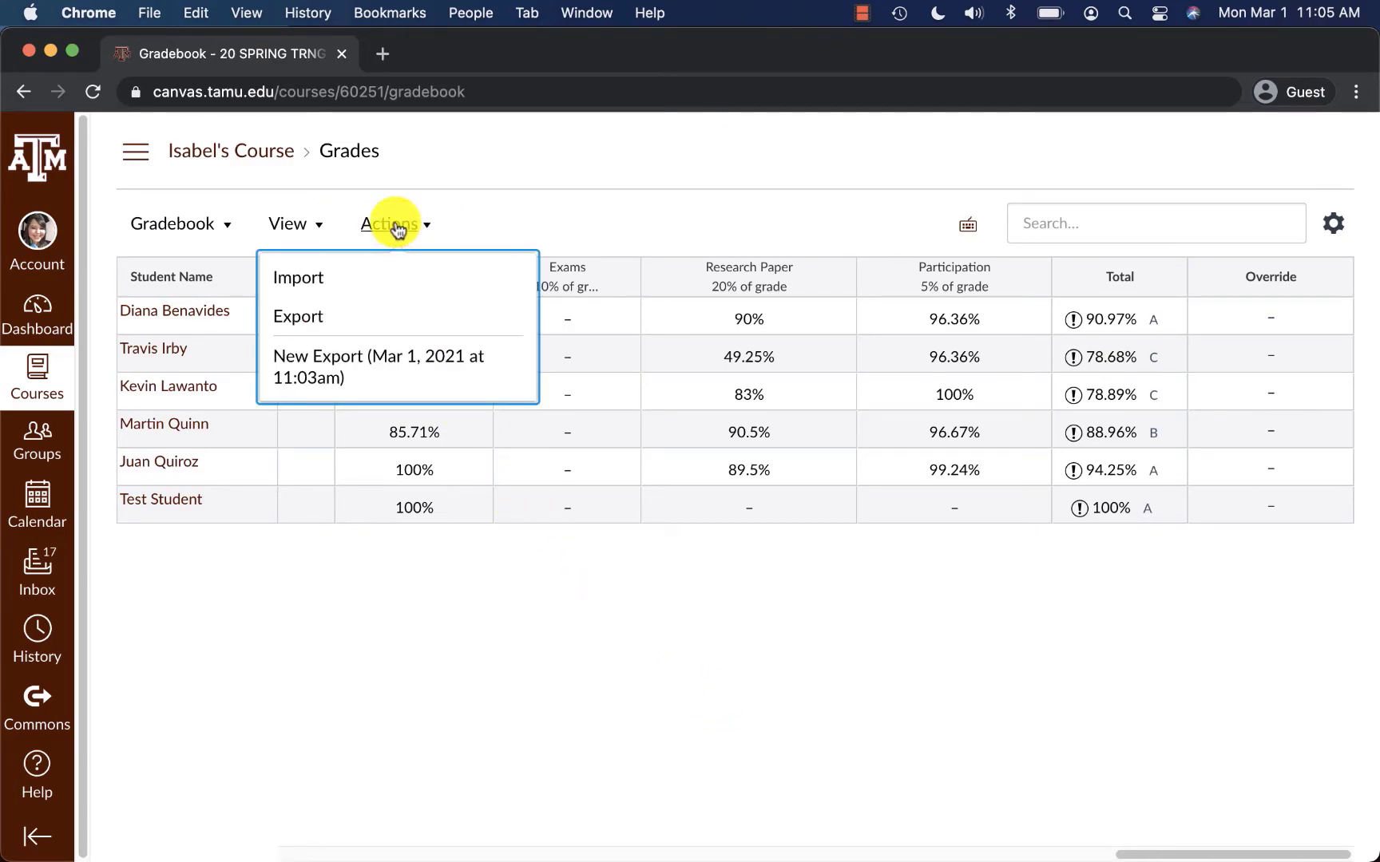
left_click(311, 286)
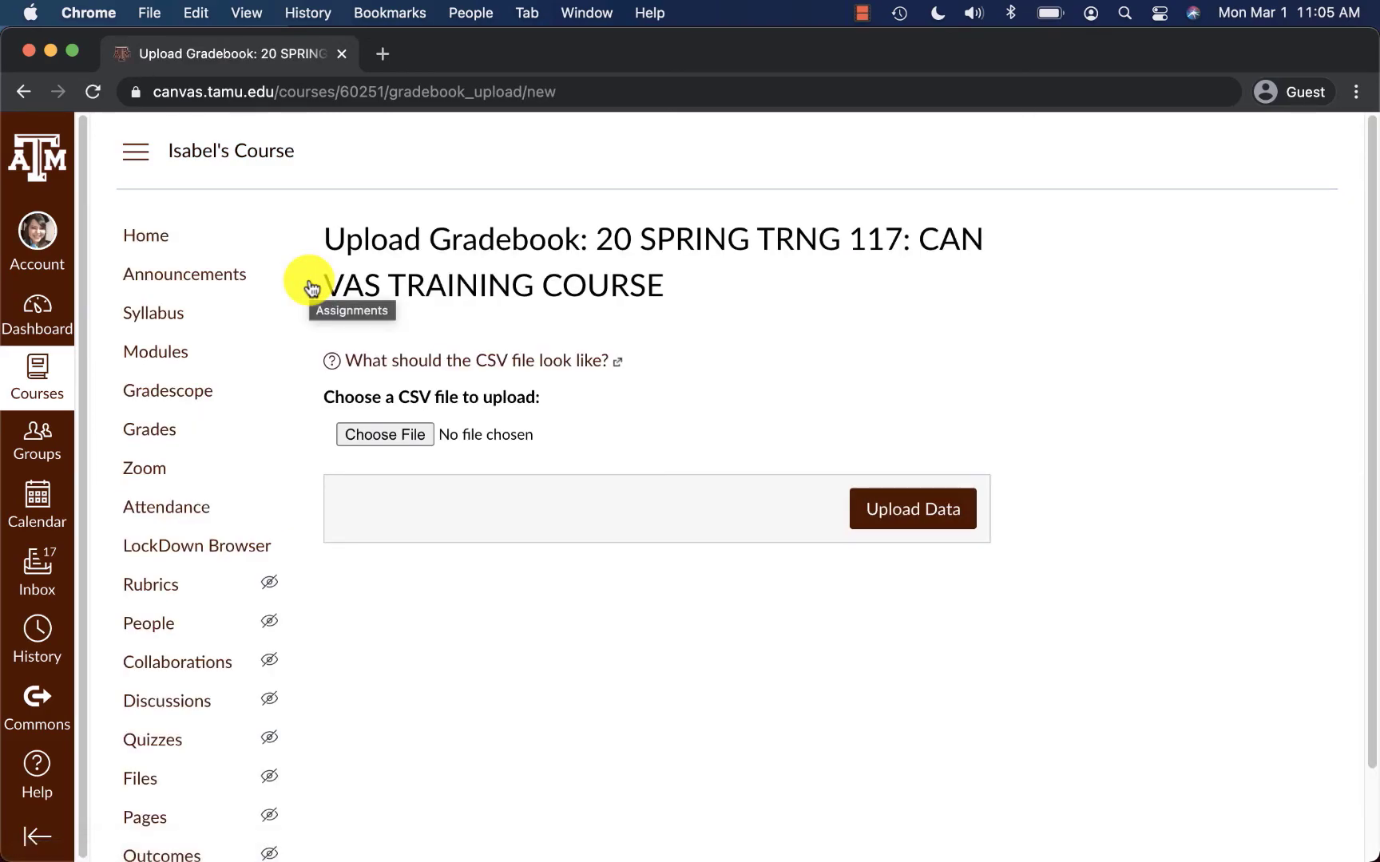
mouse_move(699, 798)
left_click(570, 435)
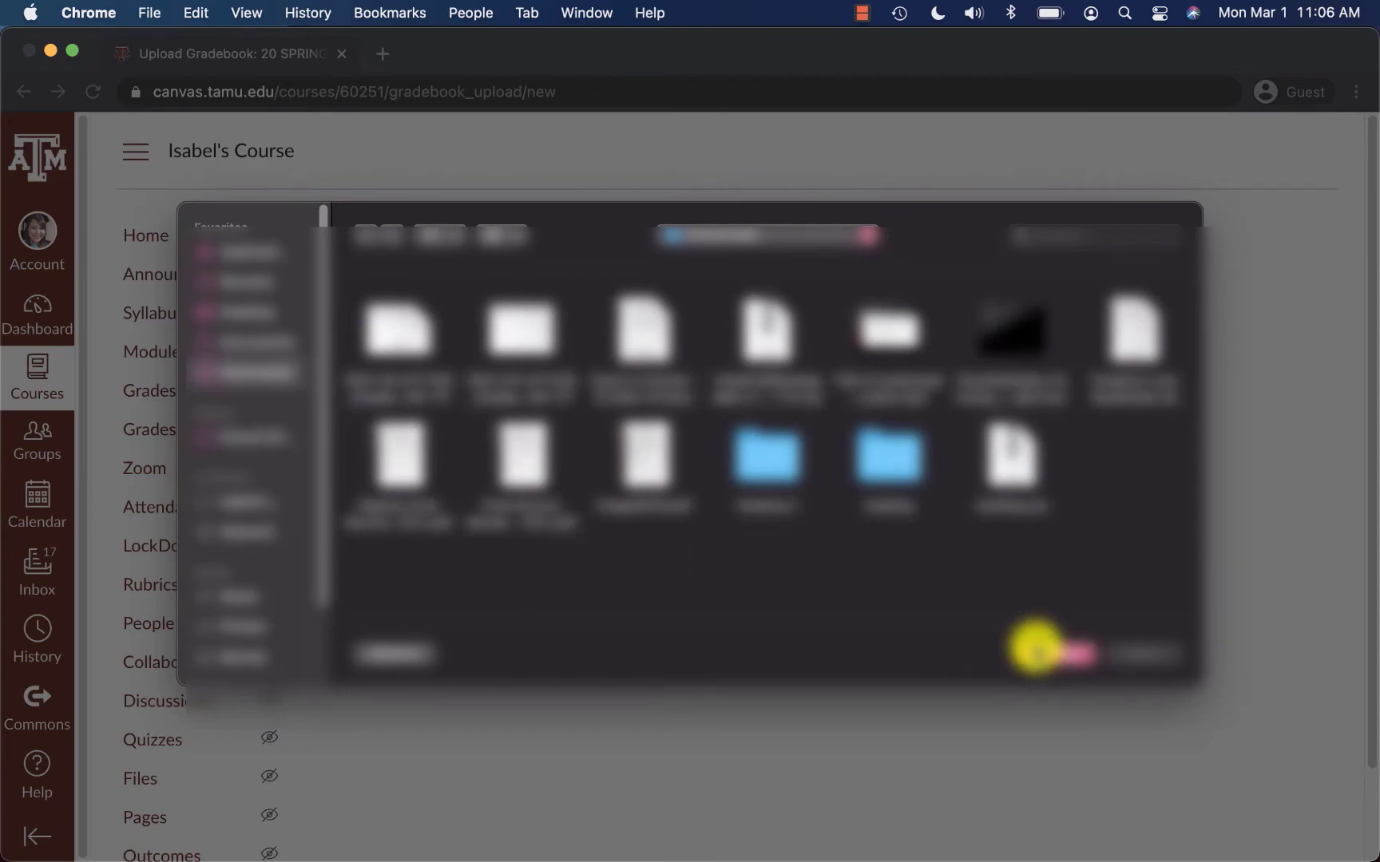
left_click(1035, 650)
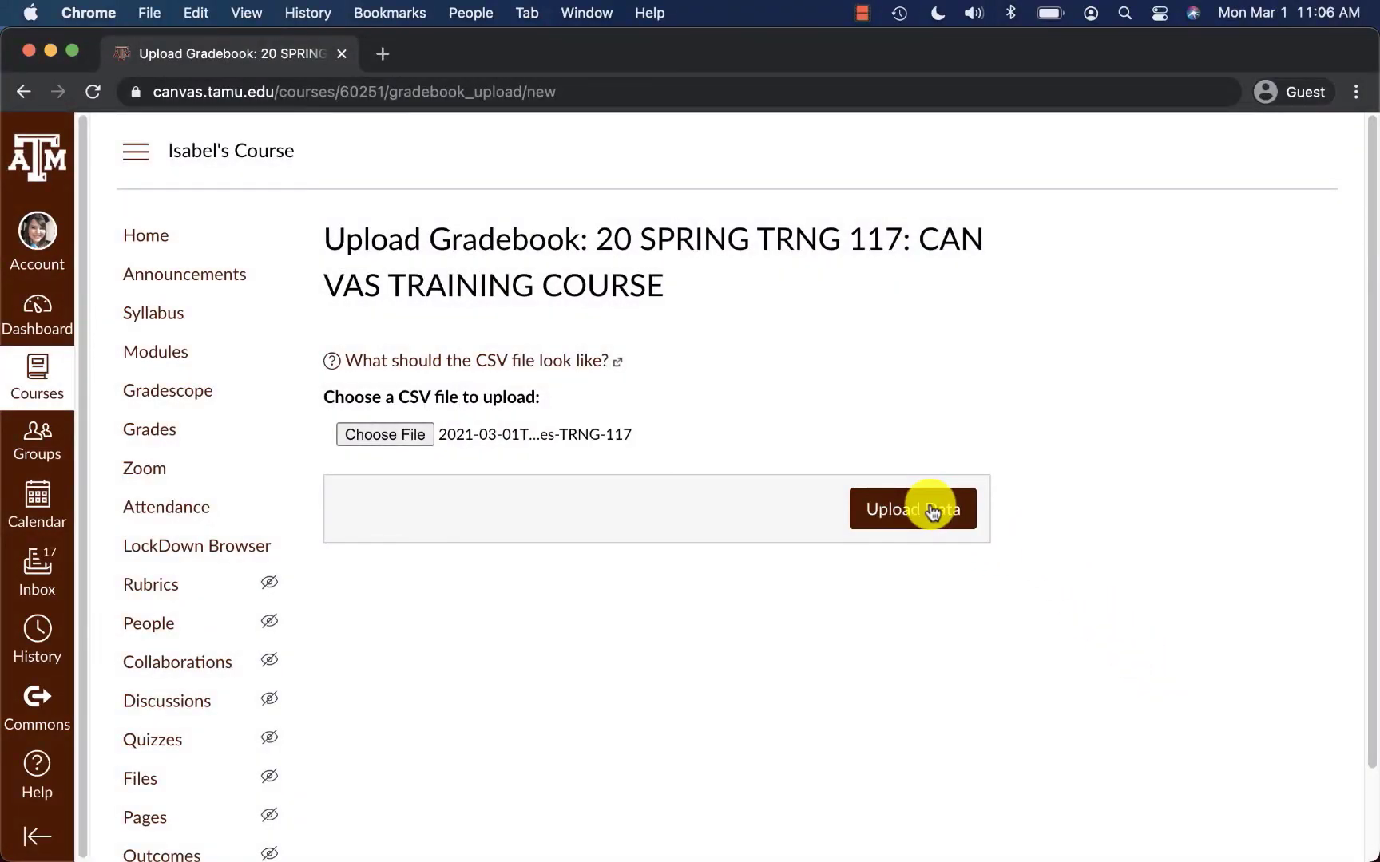
left_click(933, 512)
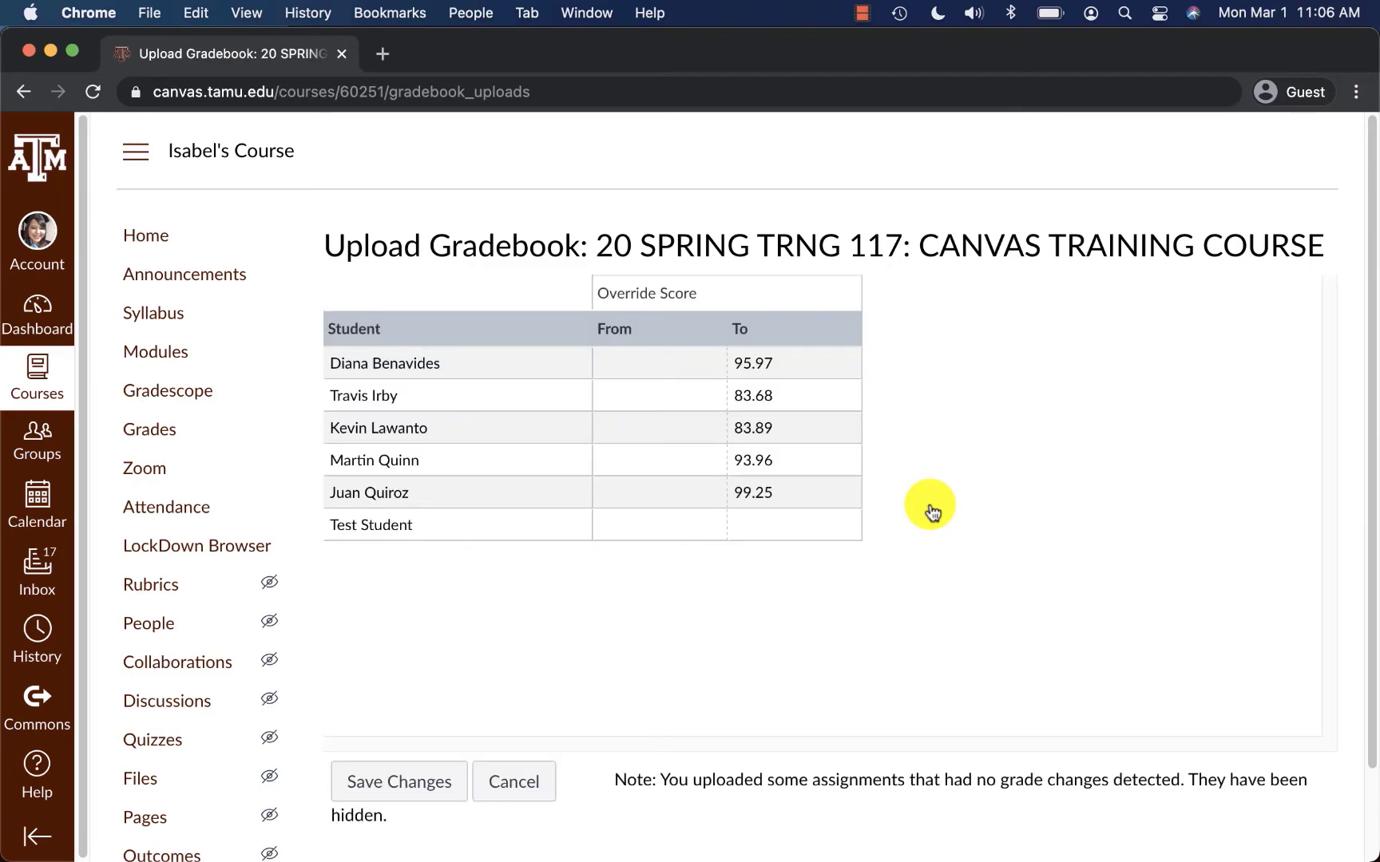
Save the previewed override score changes and acknowledge the redirect alert
scroll(928, 447, "down", 2)
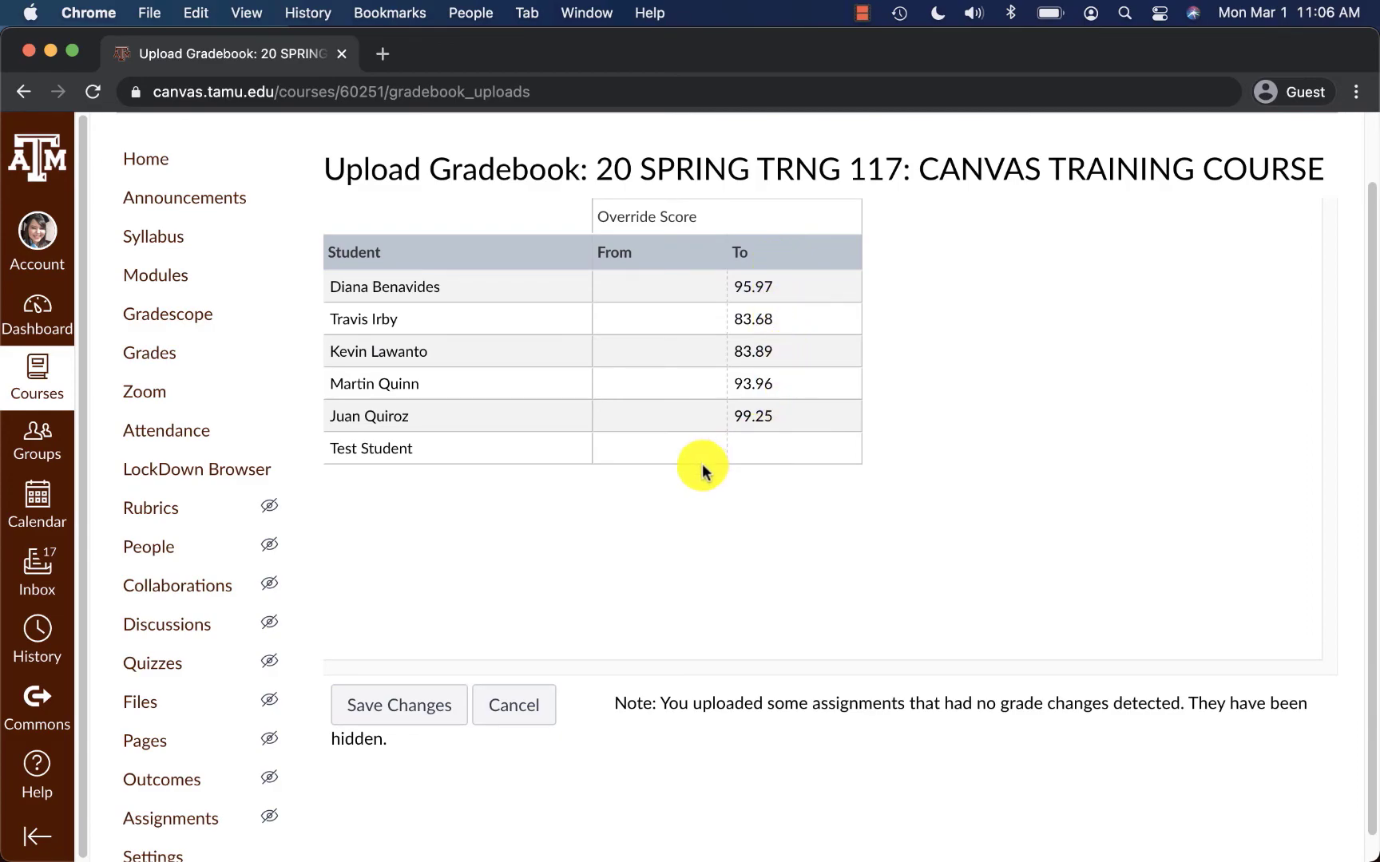
left_click(425, 701)
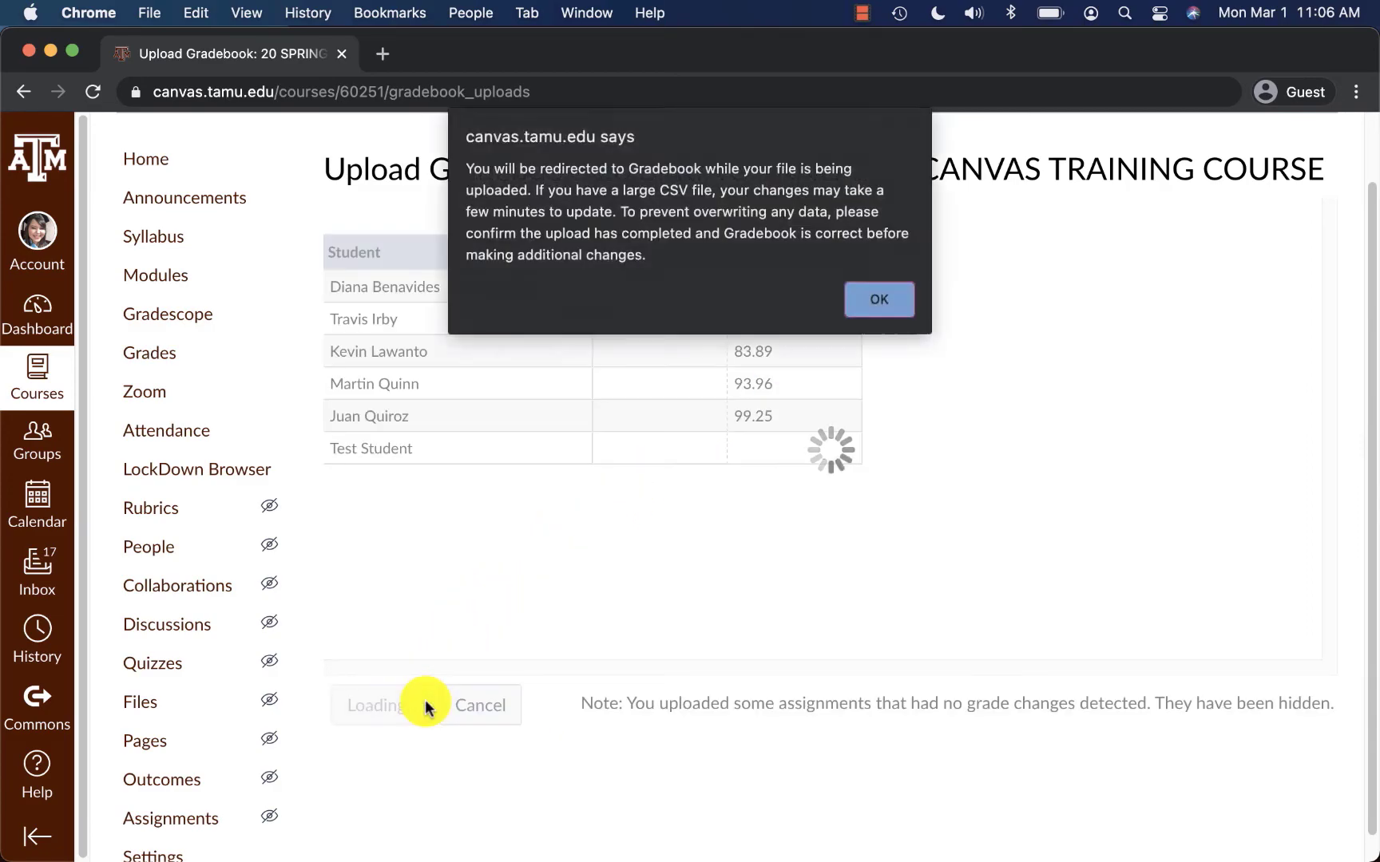
left_click(883, 301)
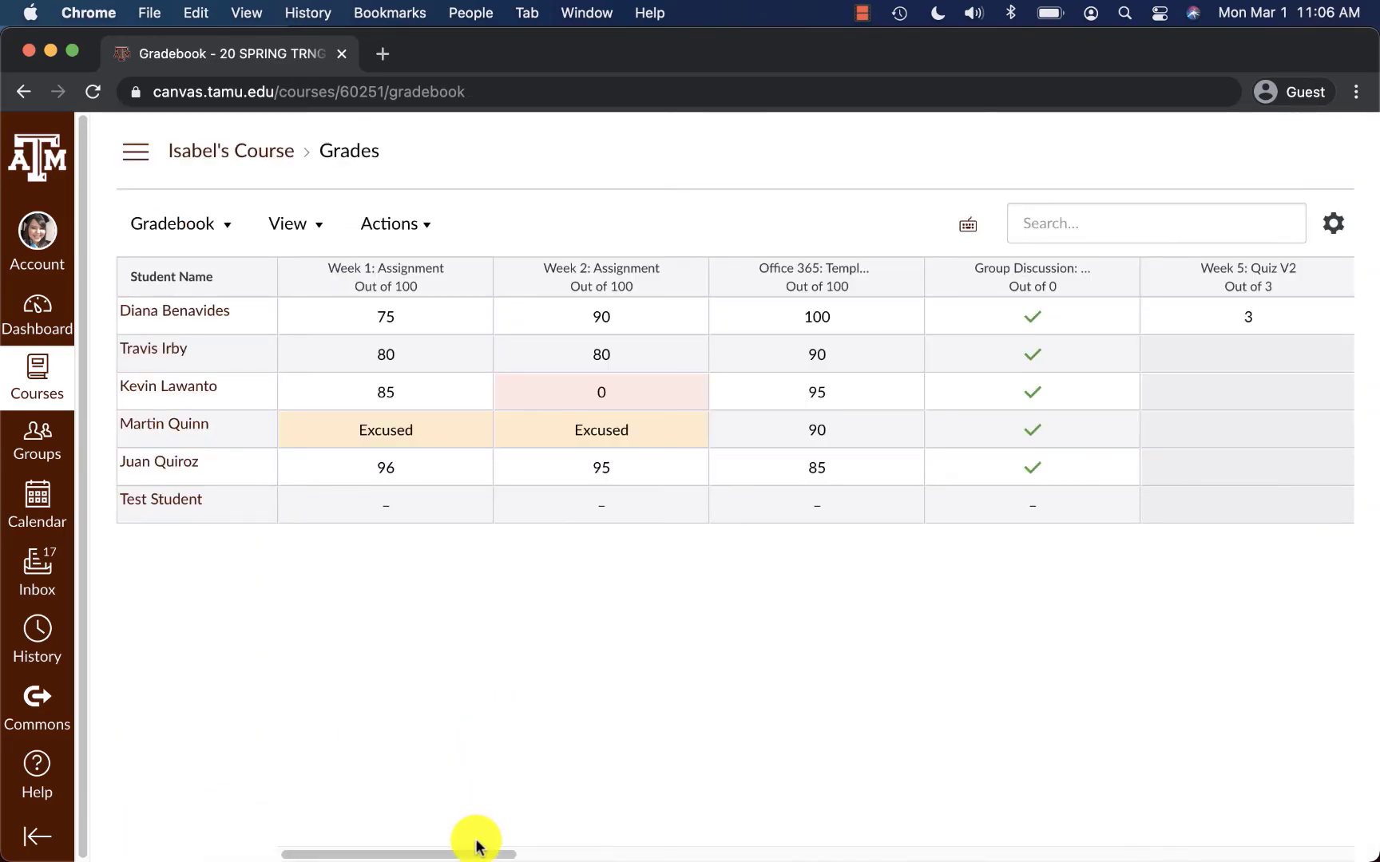
Scroll to the Override column and check the first student's curved A grade without changing it
left_click_drag(476, 845, 1345, 840)
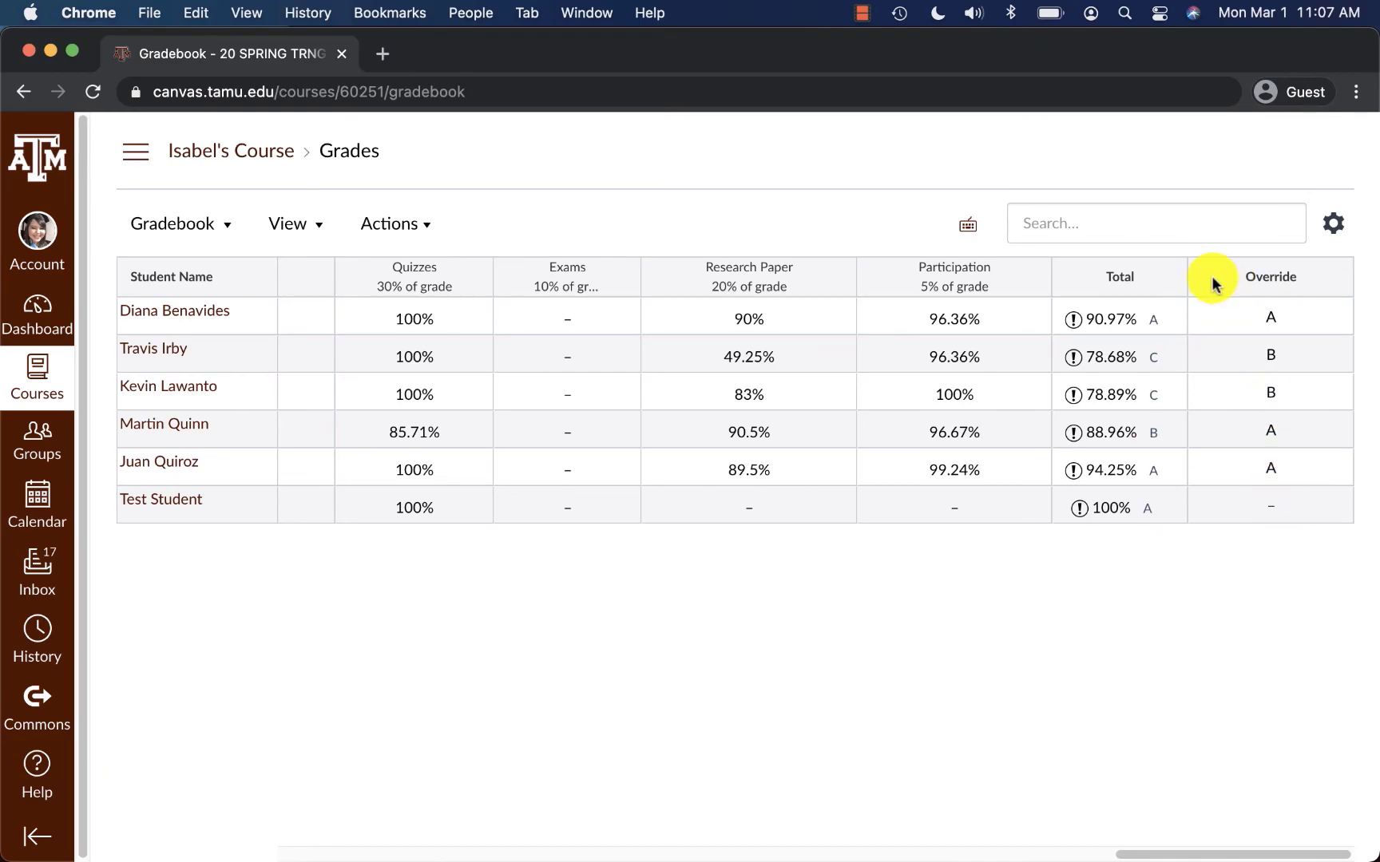
mouse_move(1142, 295)
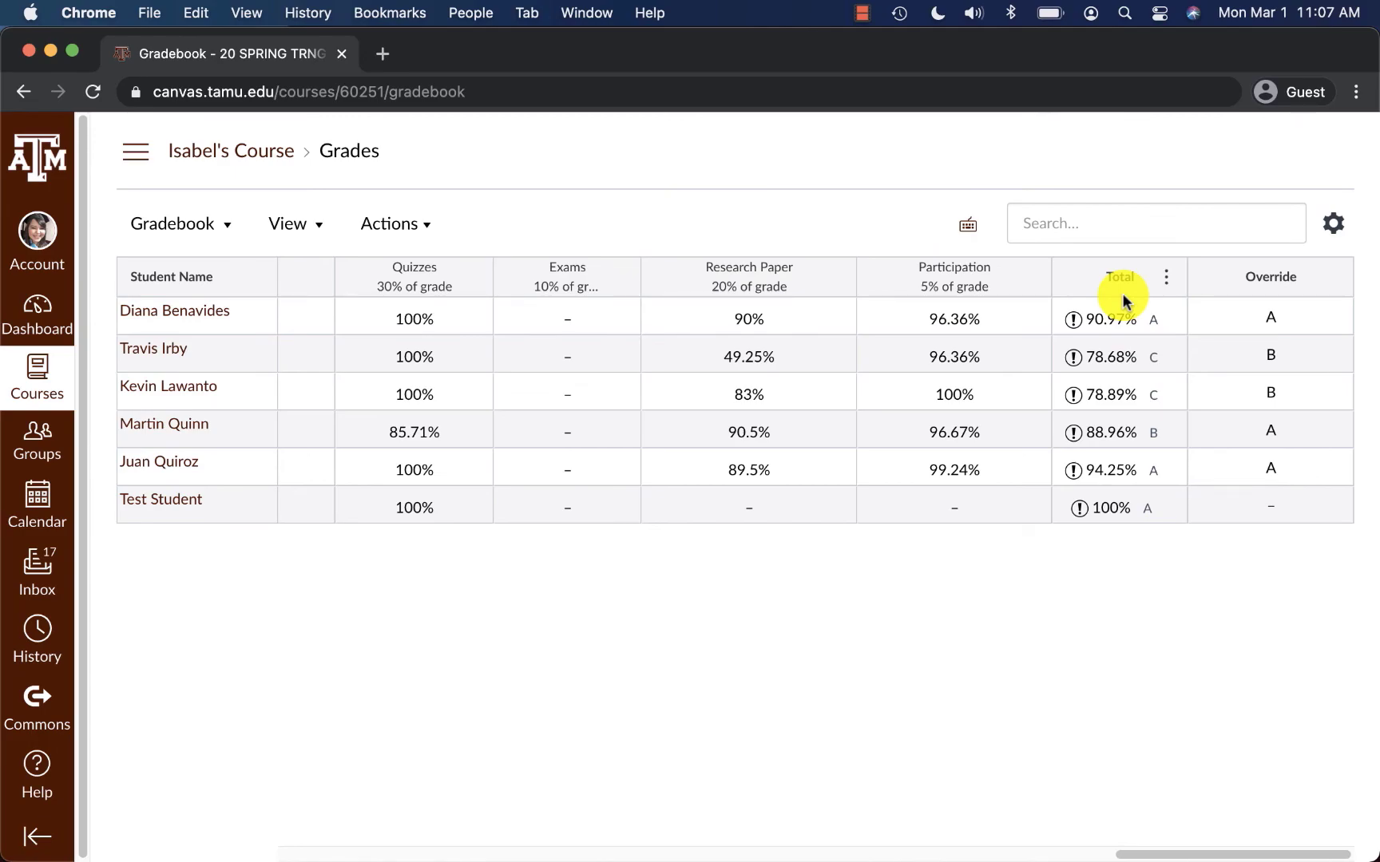
left_click(1270, 318)
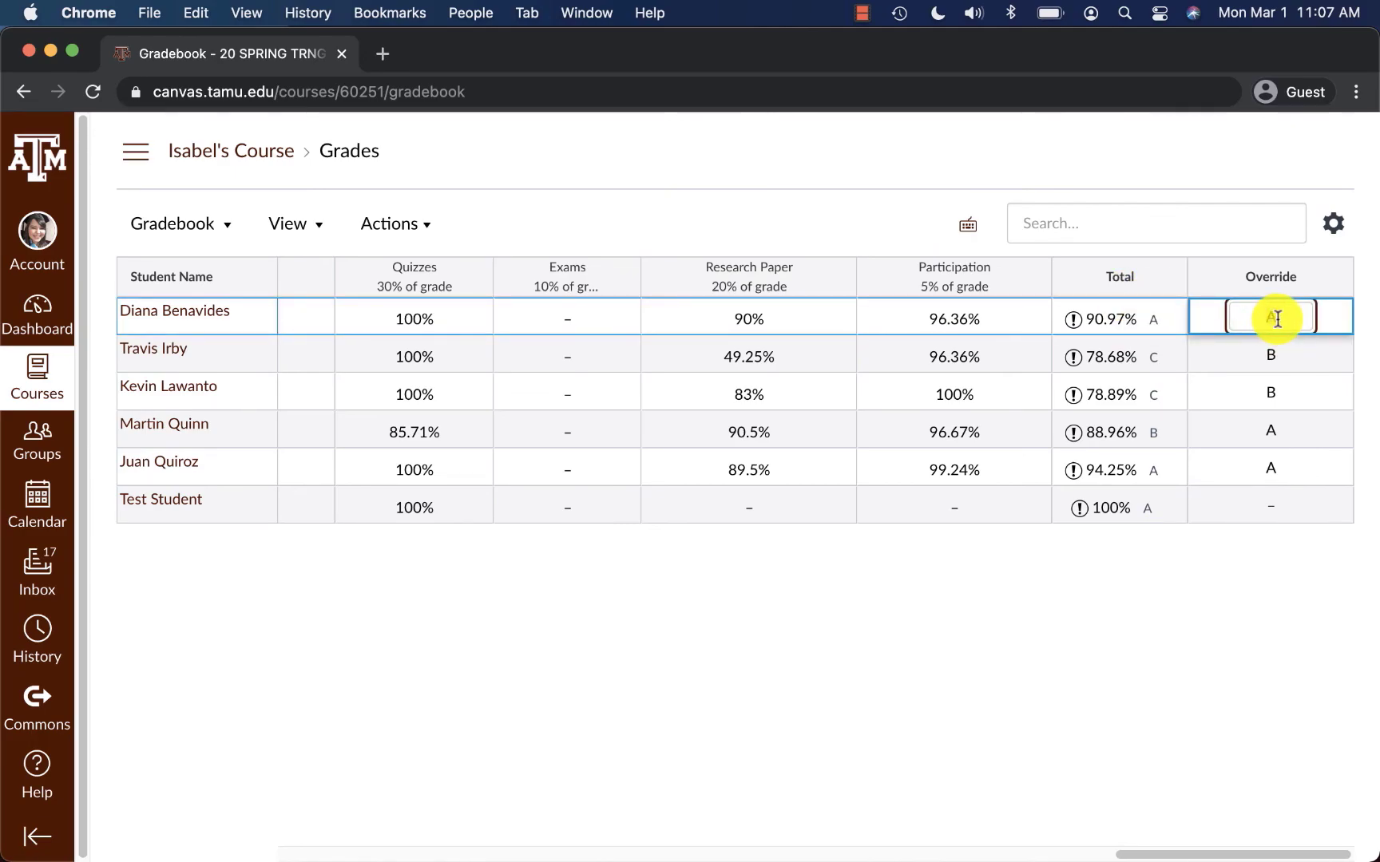
left_click(1280, 547)
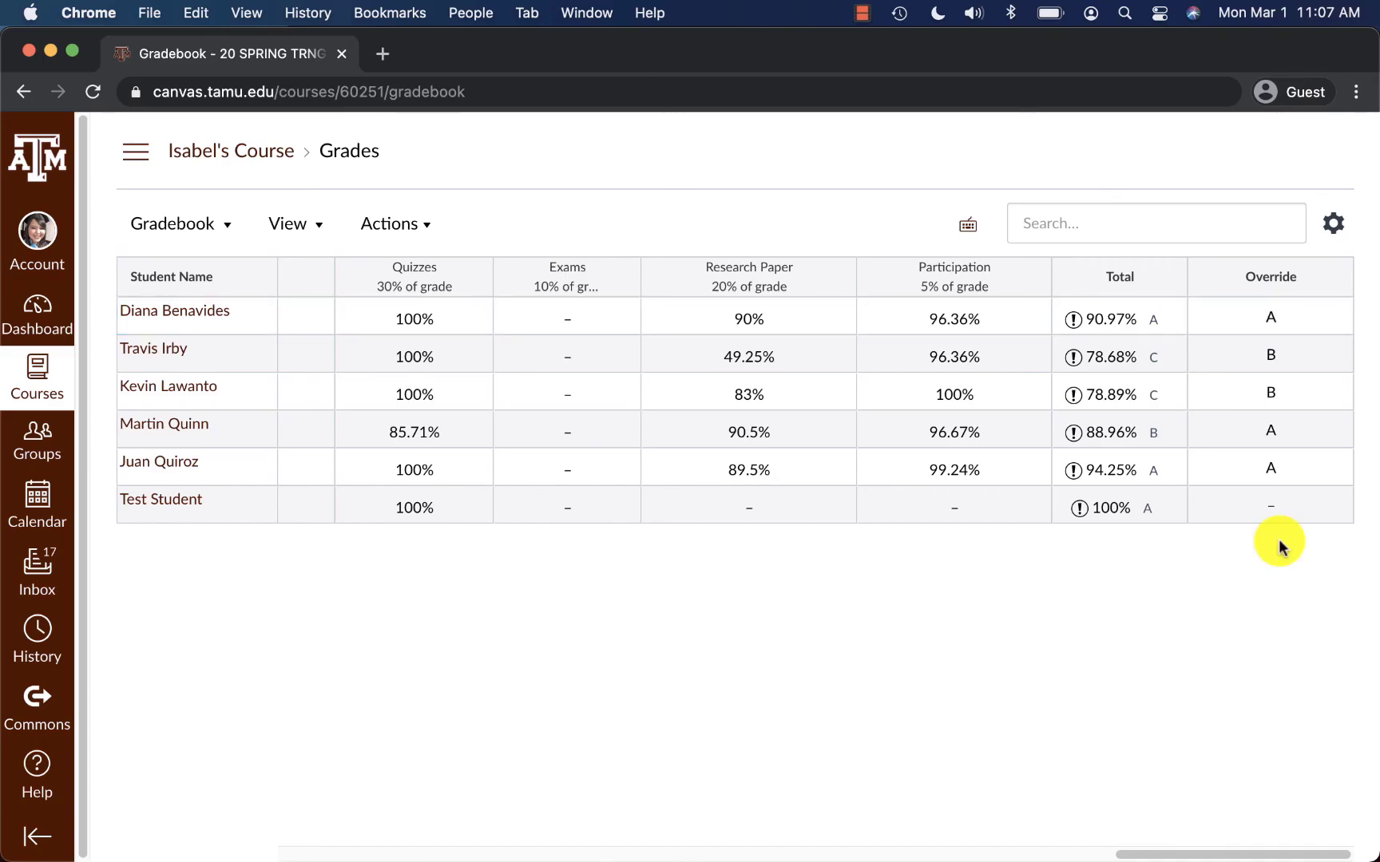